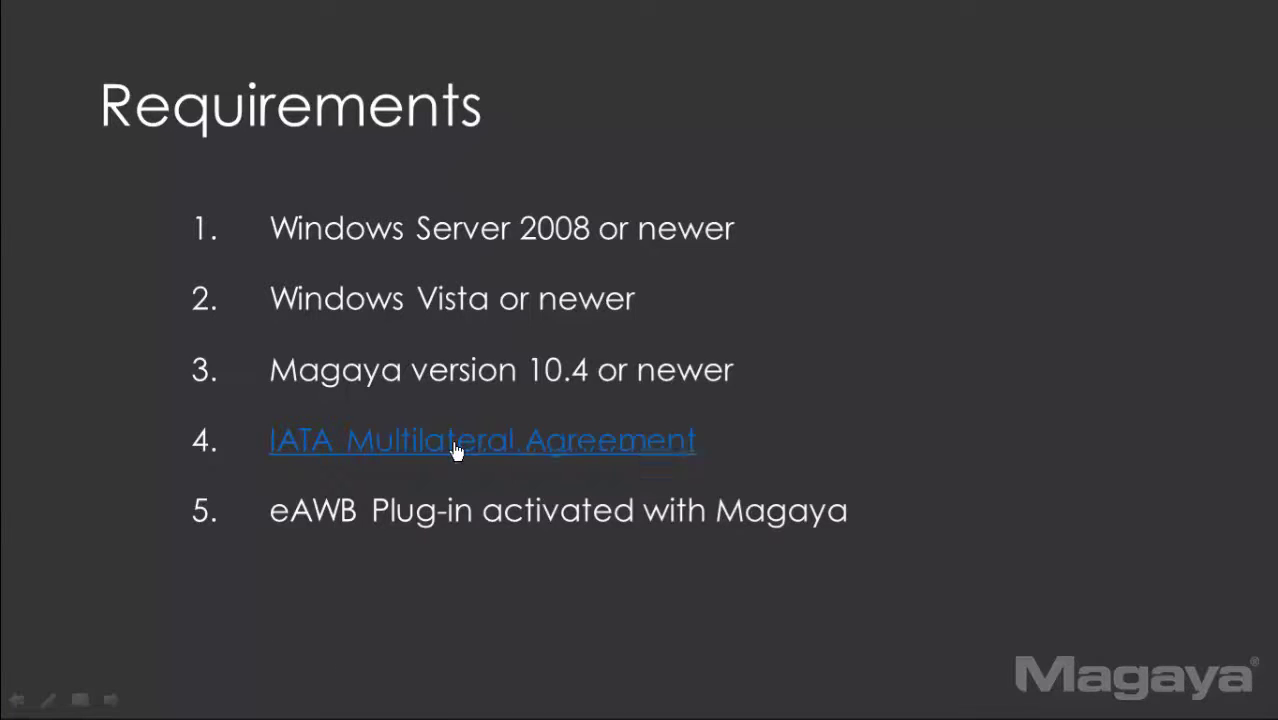
# Follow the IATA Multilateral Agreement hyperlink on the Requirements slide to its web page
pyautogui.click(455, 450)
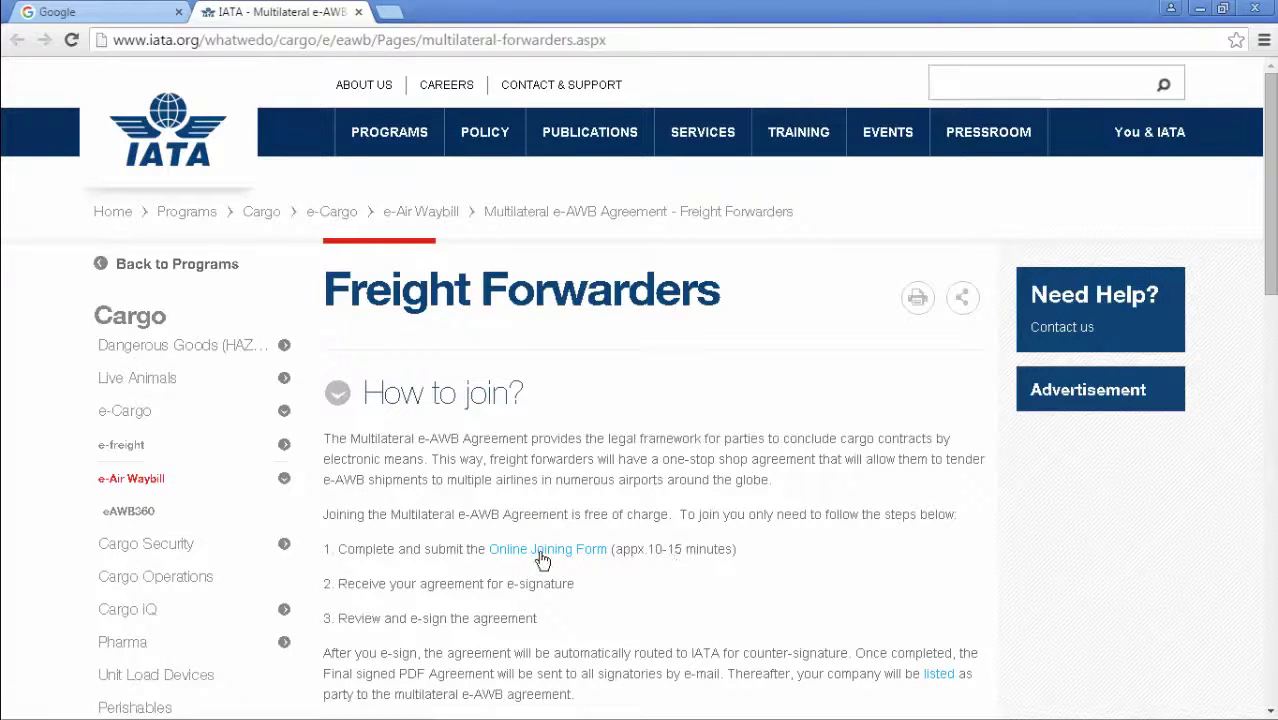
# Open the IATA Online Joining Form, then advance the slides to eAWB configuration
pyautogui.click(542, 560)
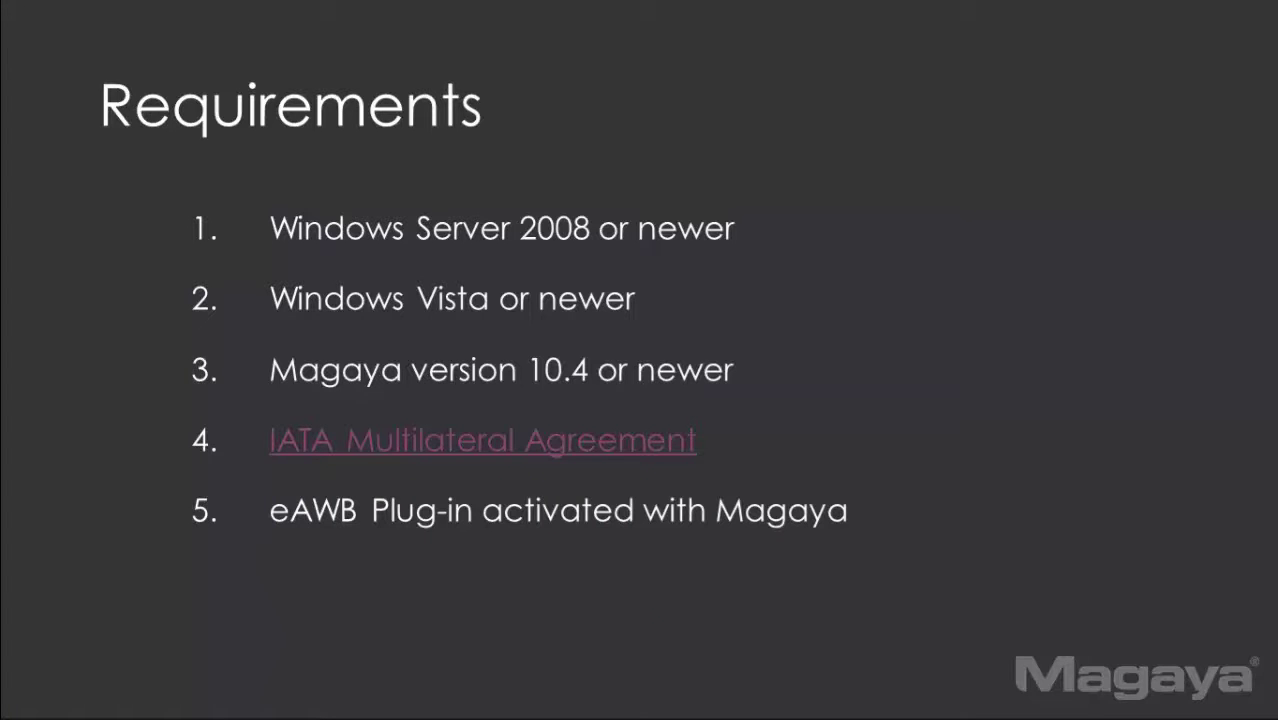
pyautogui.press('Right')
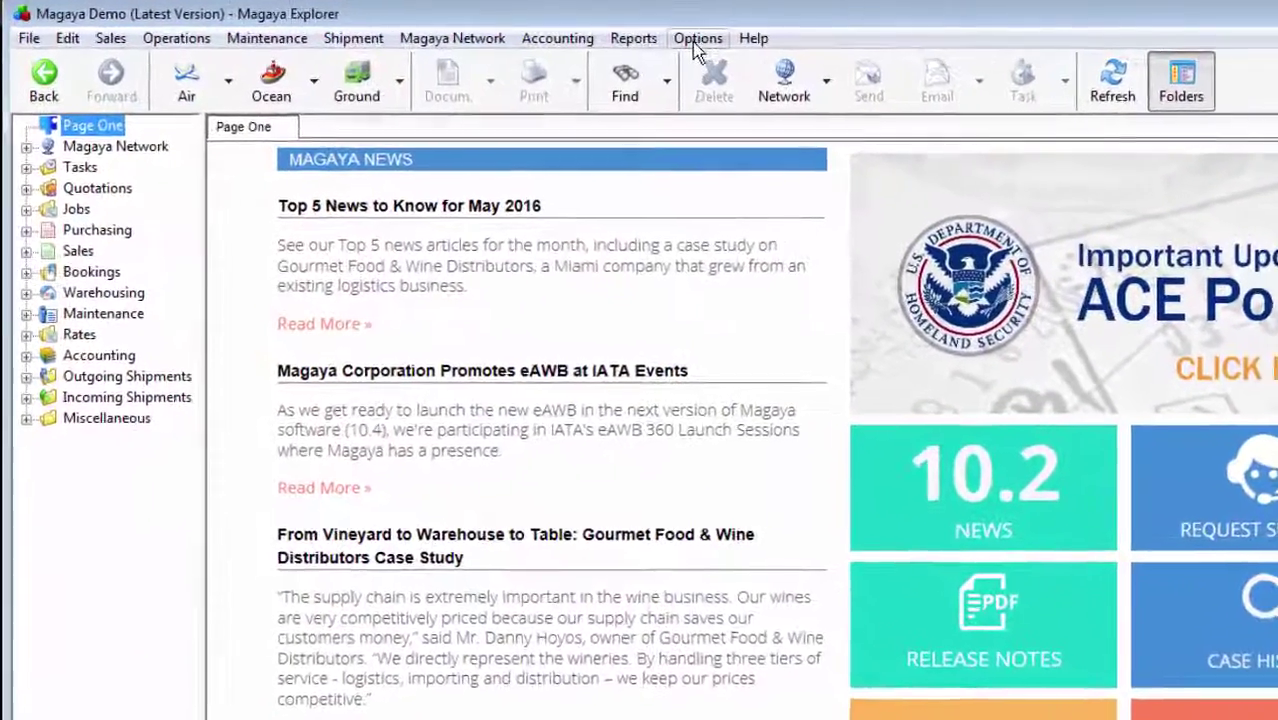
# Review the Electronic Air WayBill configuration settings, then display the Employees list
pyautogui.click(697, 40)
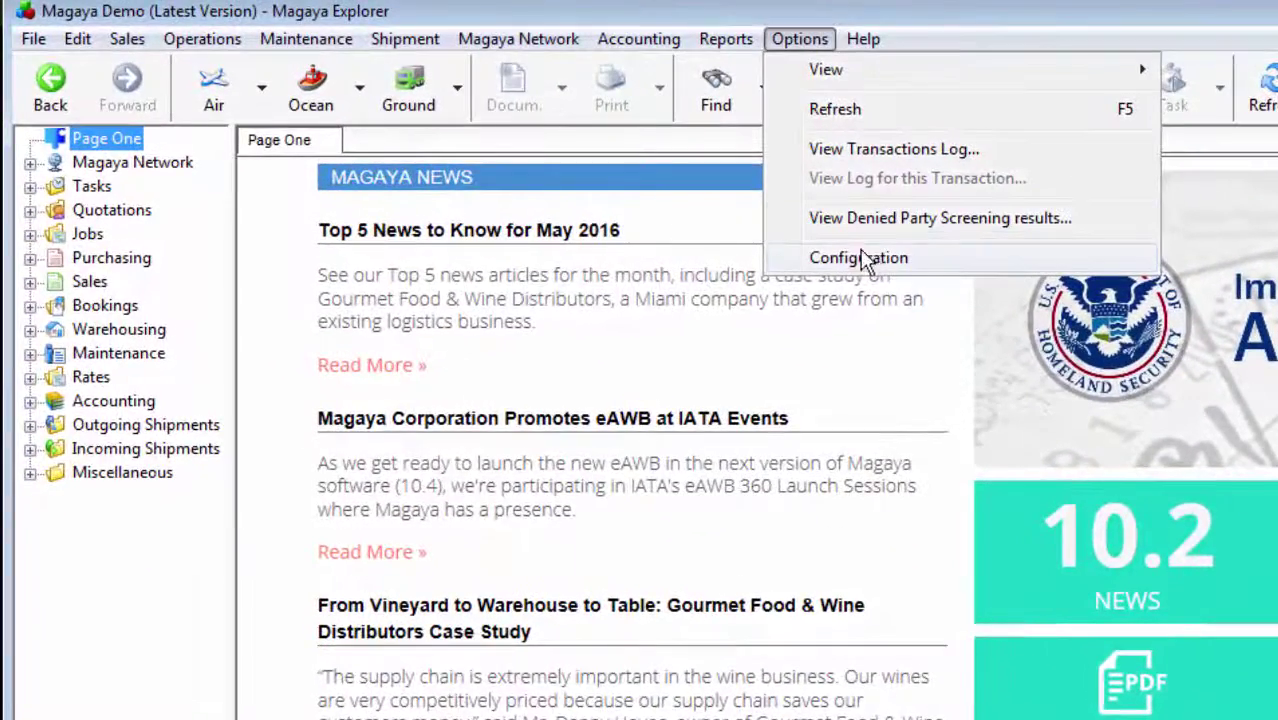
pyautogui.click(862, 257)
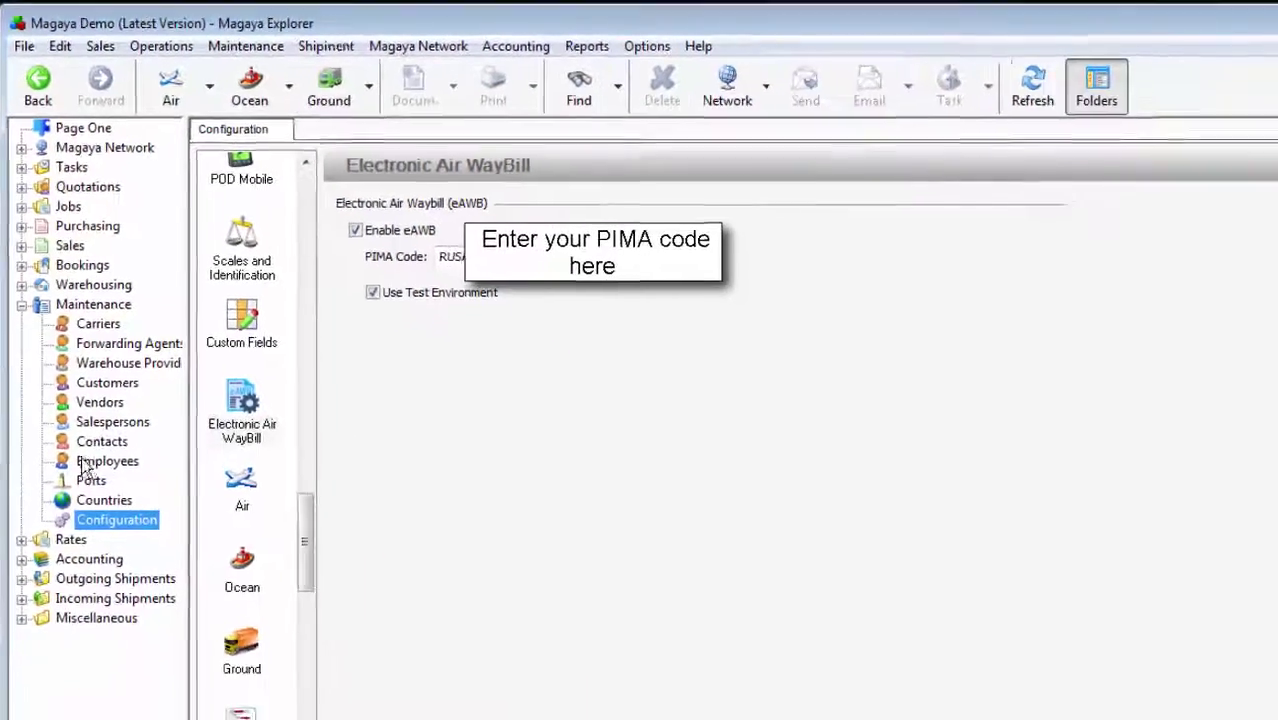
pyautogui.click(62, 404)
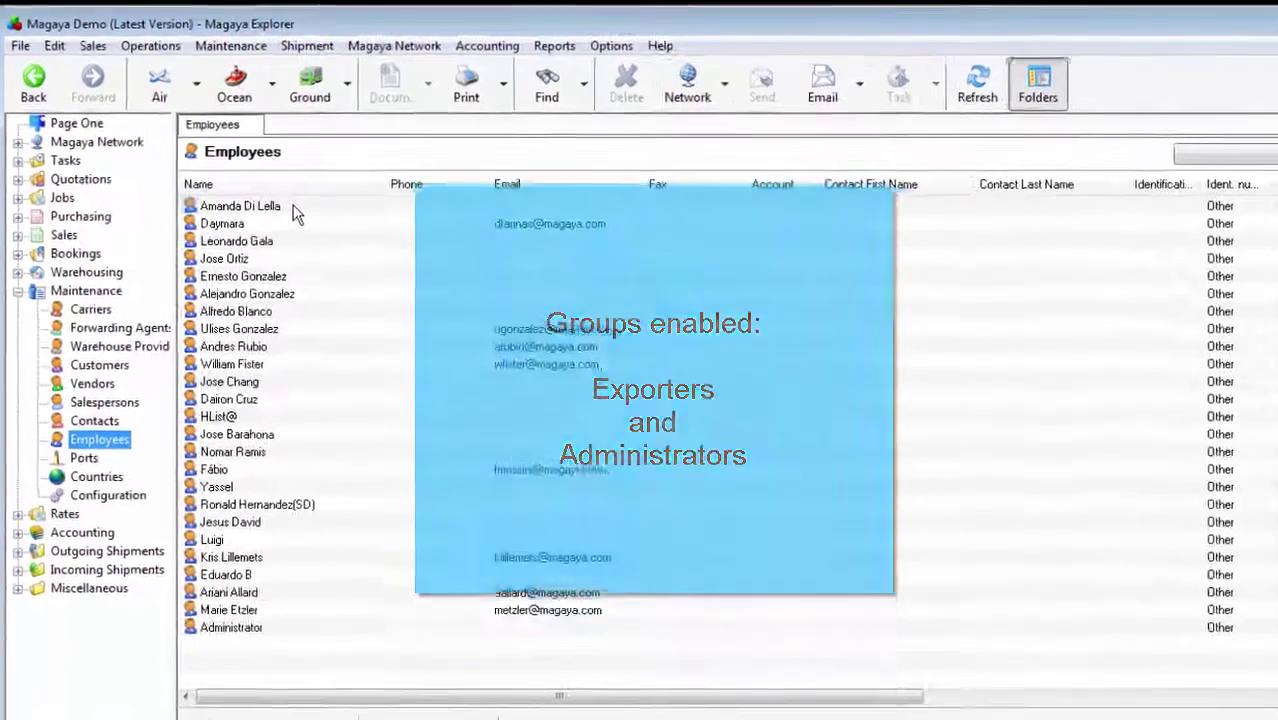
# Check the first employee's File eAWB and Configure eAWB roles, then close their Permissions tab
pyautogui.rightClick(274, 194)
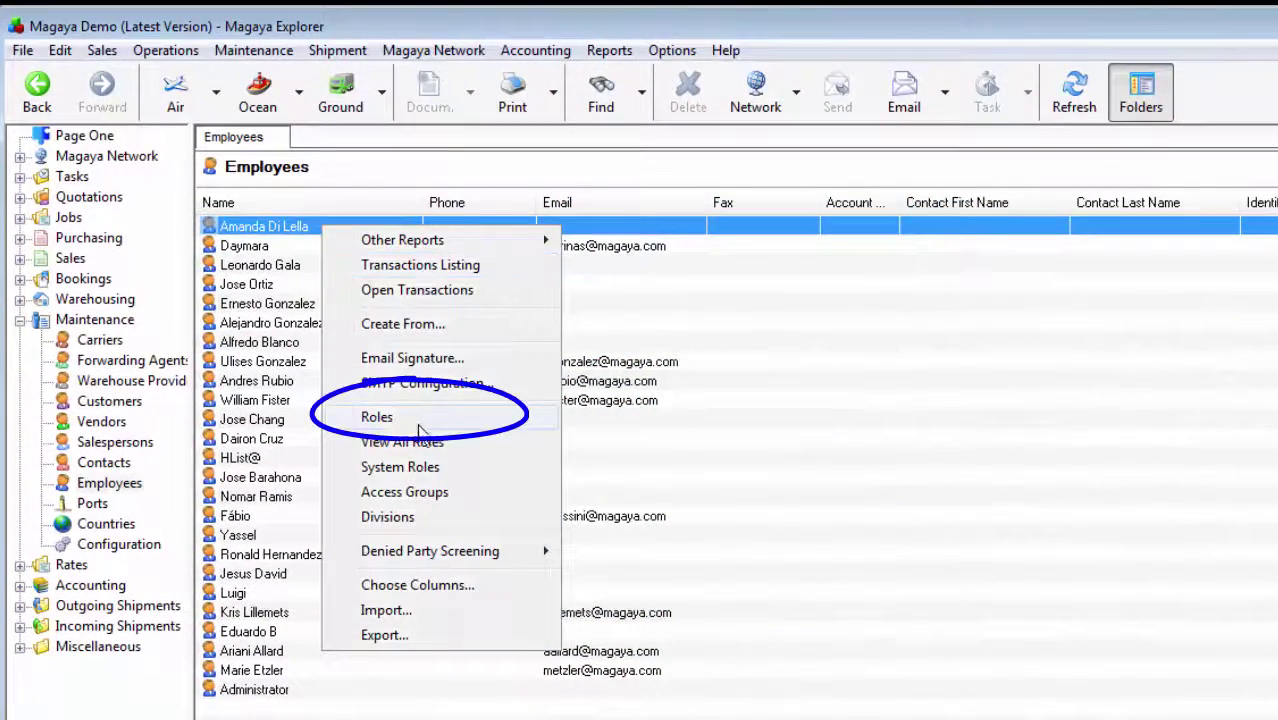
pyautogui.click(396, 419)
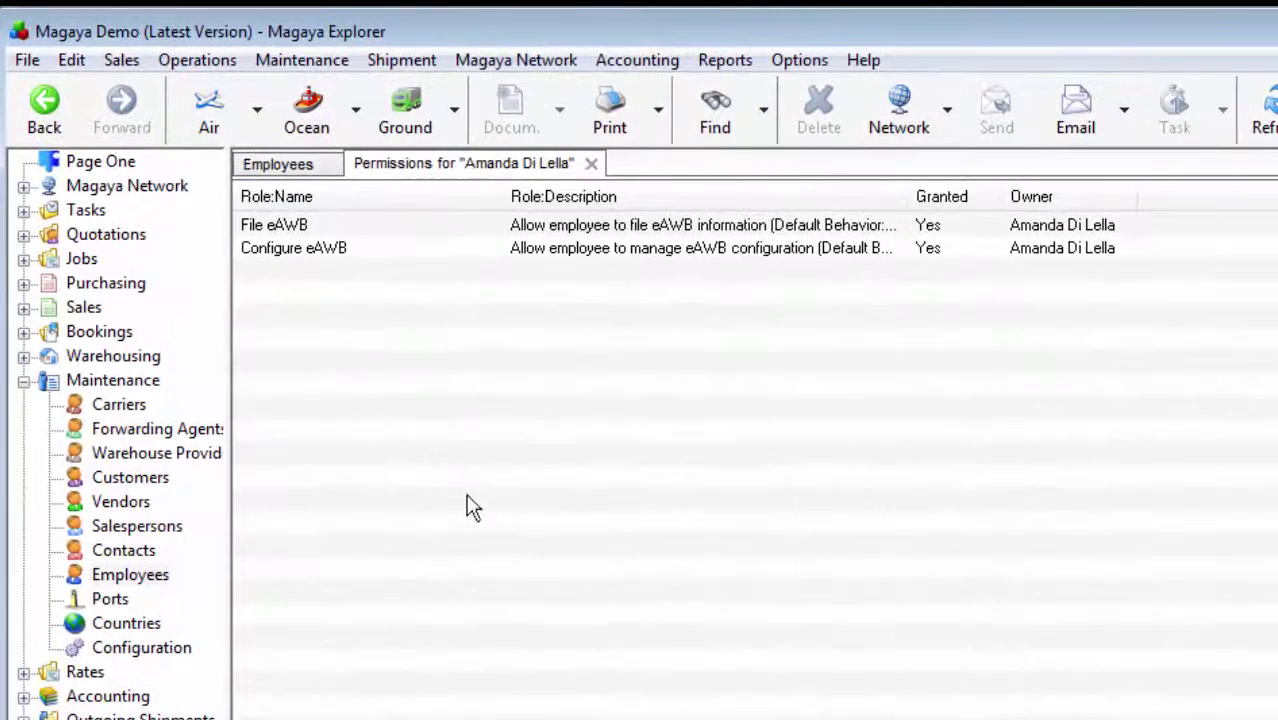
pyautogui.click(295, 224)
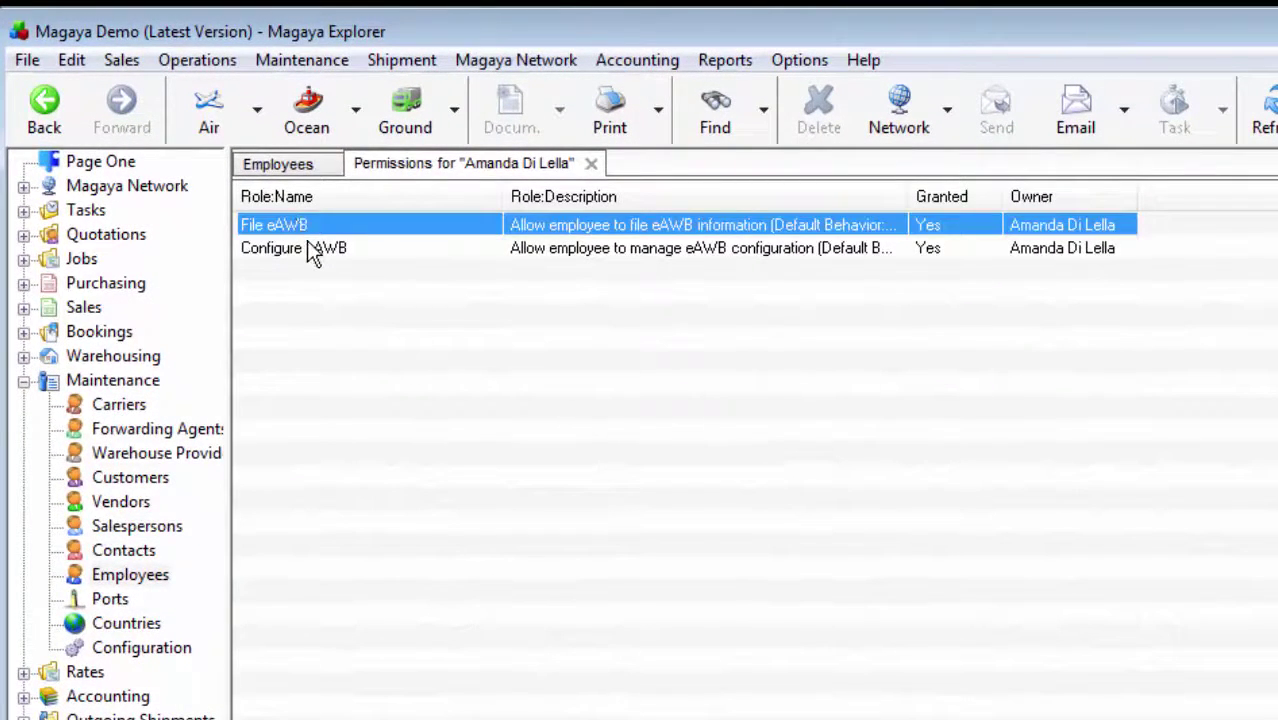
pyautogui.click(308, 246)
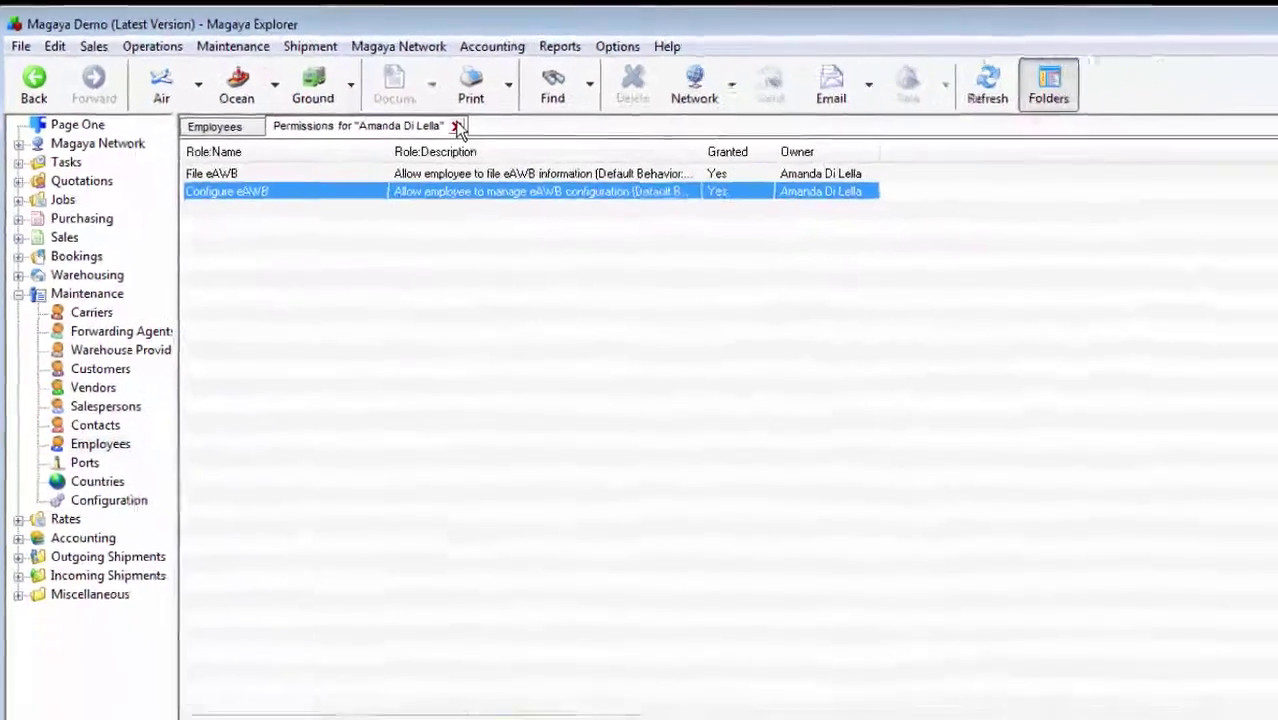
pyautogui.click(457, 127)
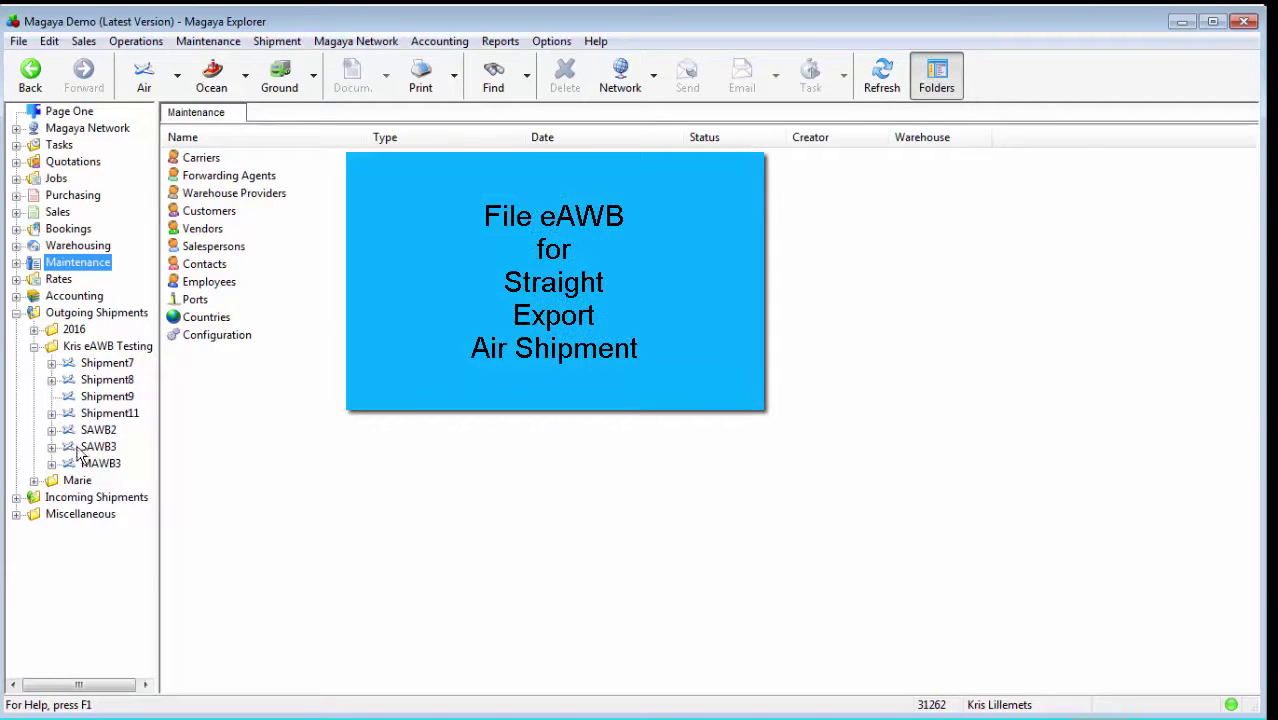
# Open shipment SAWB3 and review its Entities and Routing tabs
pyautogui.click(80, 449)
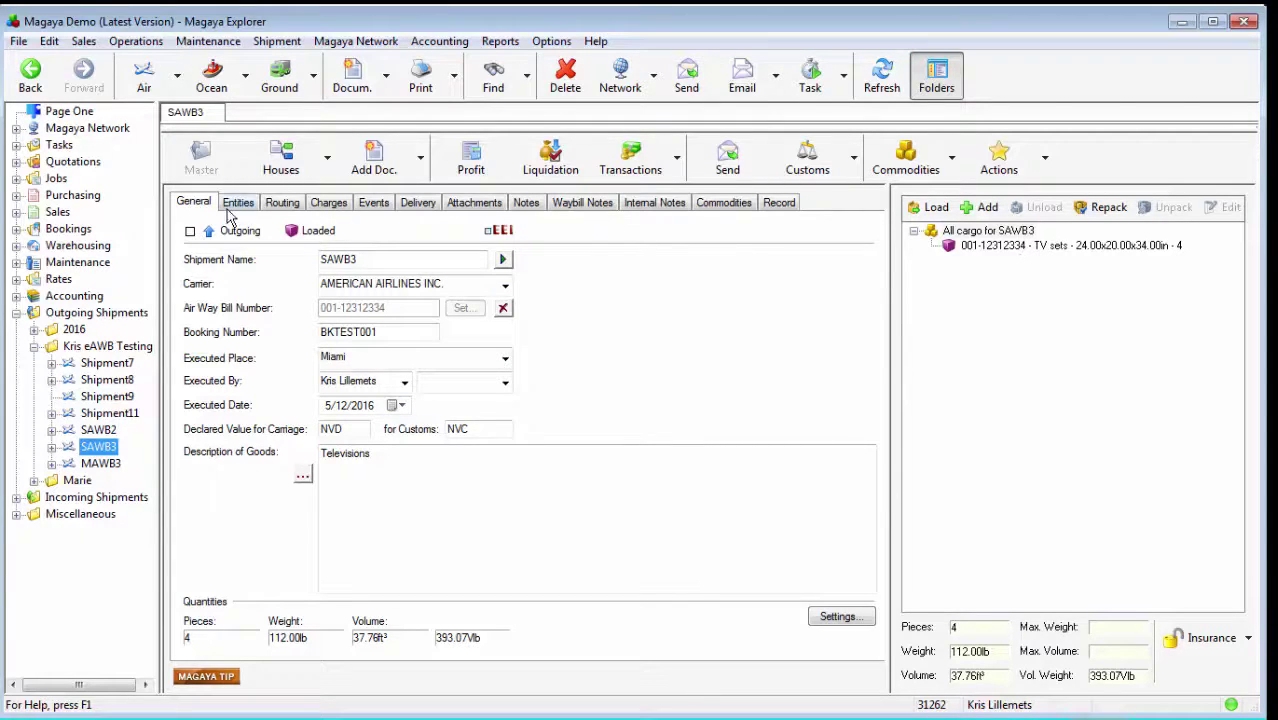
pyautogui.click(234, 206)
pyautogui.click(283, 208)
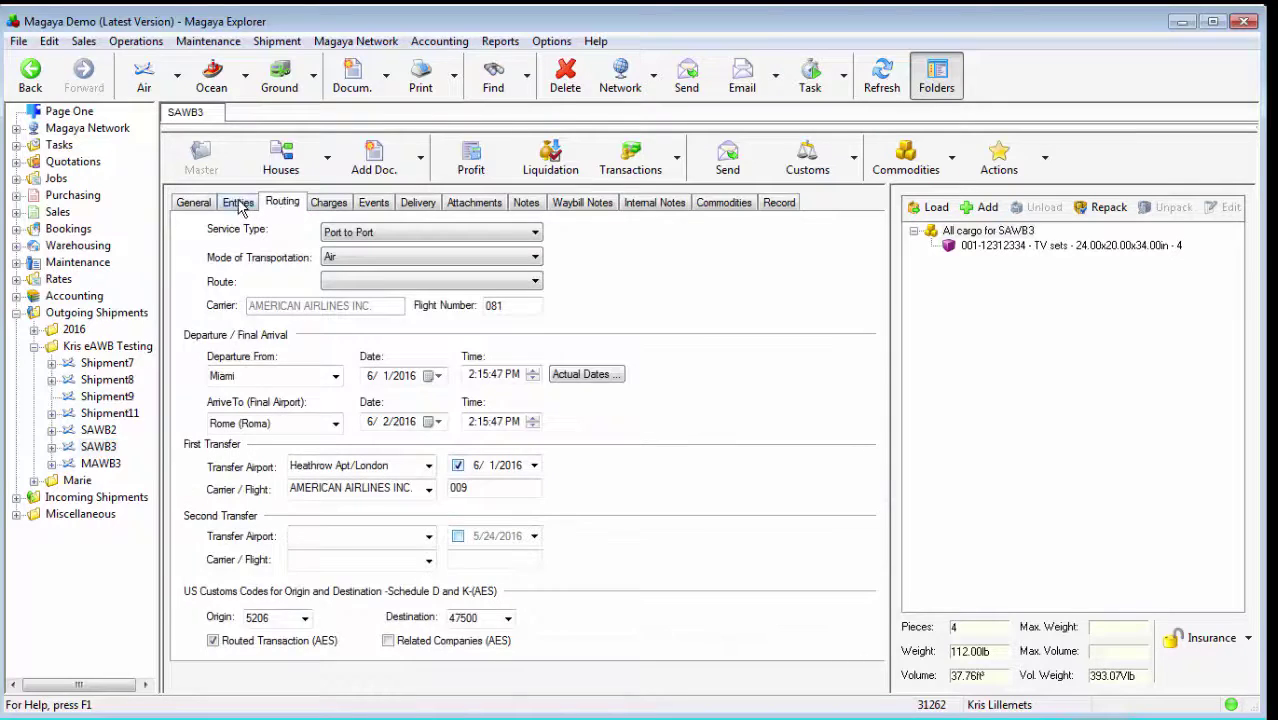
pyautogui.click(240, 207)
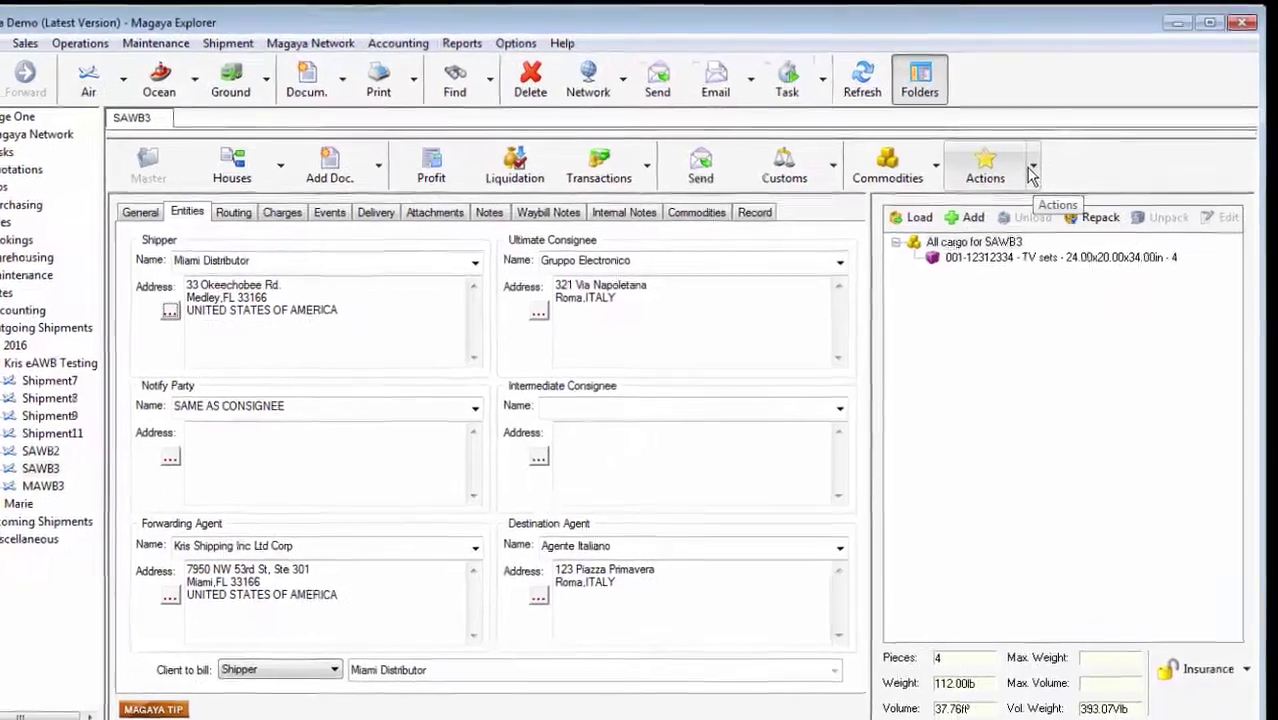
# Generate the Air Waybill (XFWB) eAWB message summary for SAWB3
pyautogui.click(1044, 160)
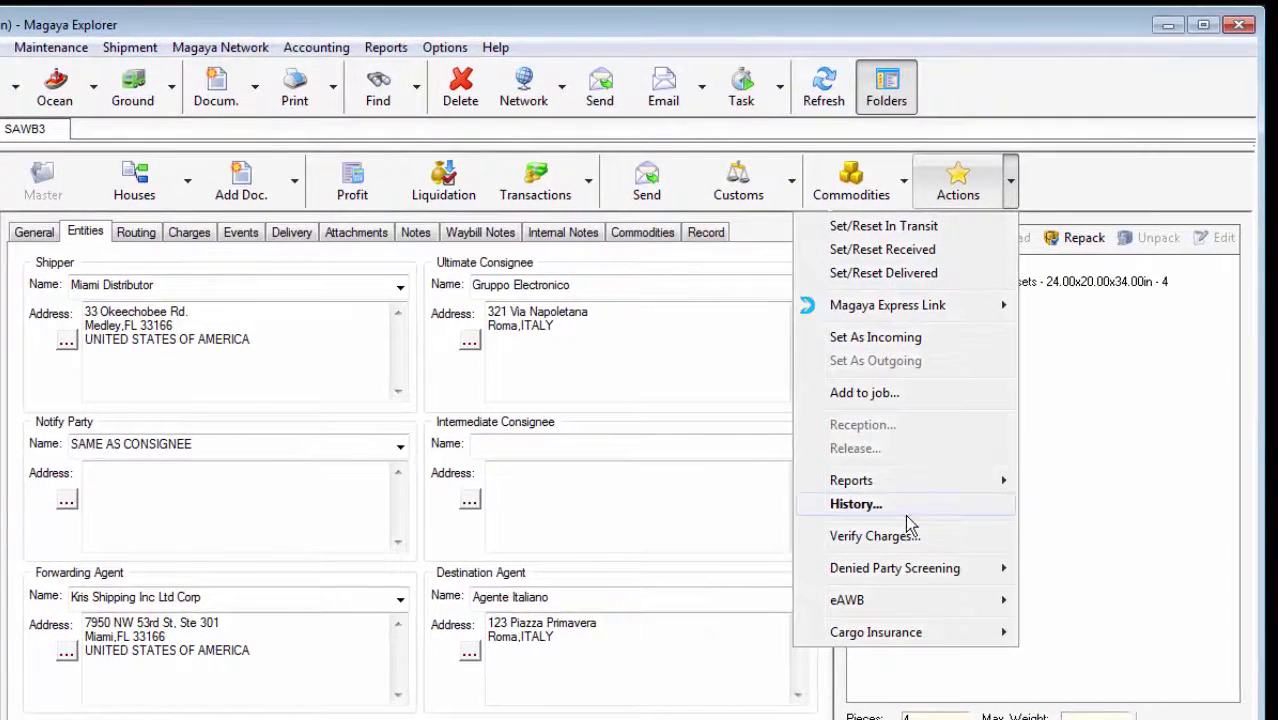
pyautogui.moveTo(884, 610)
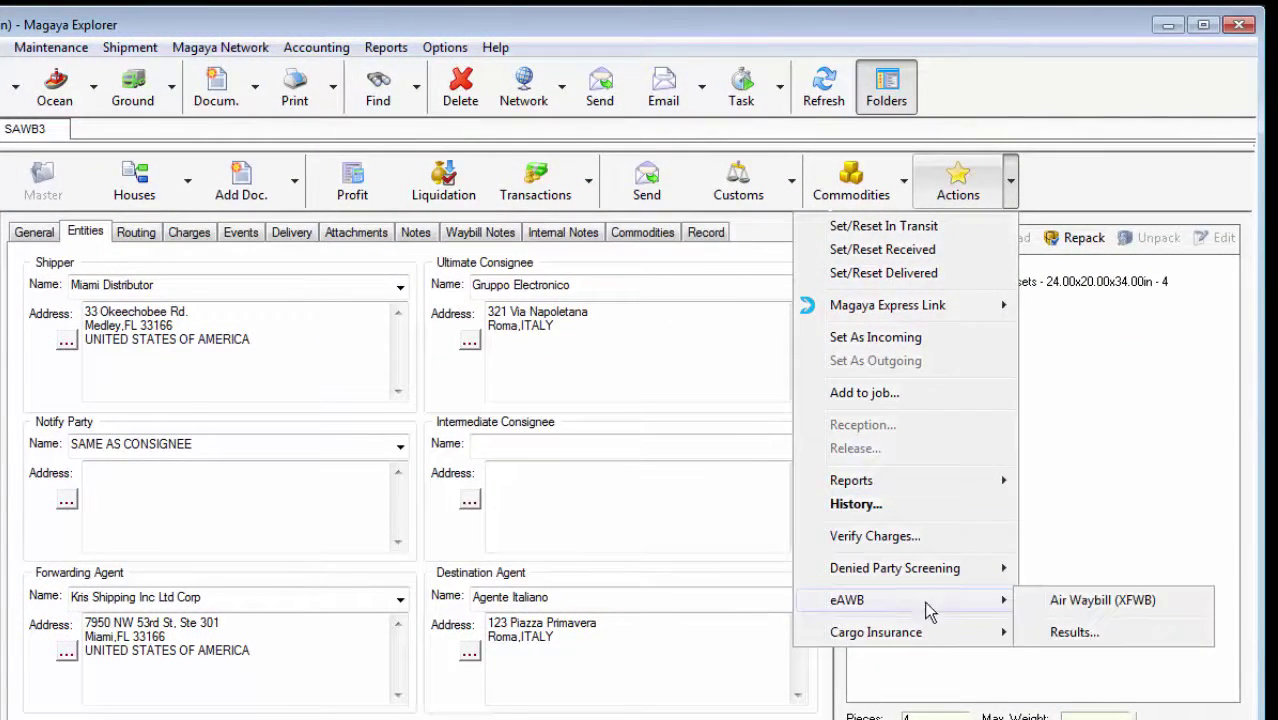
pyautogui.click(1084, 602)
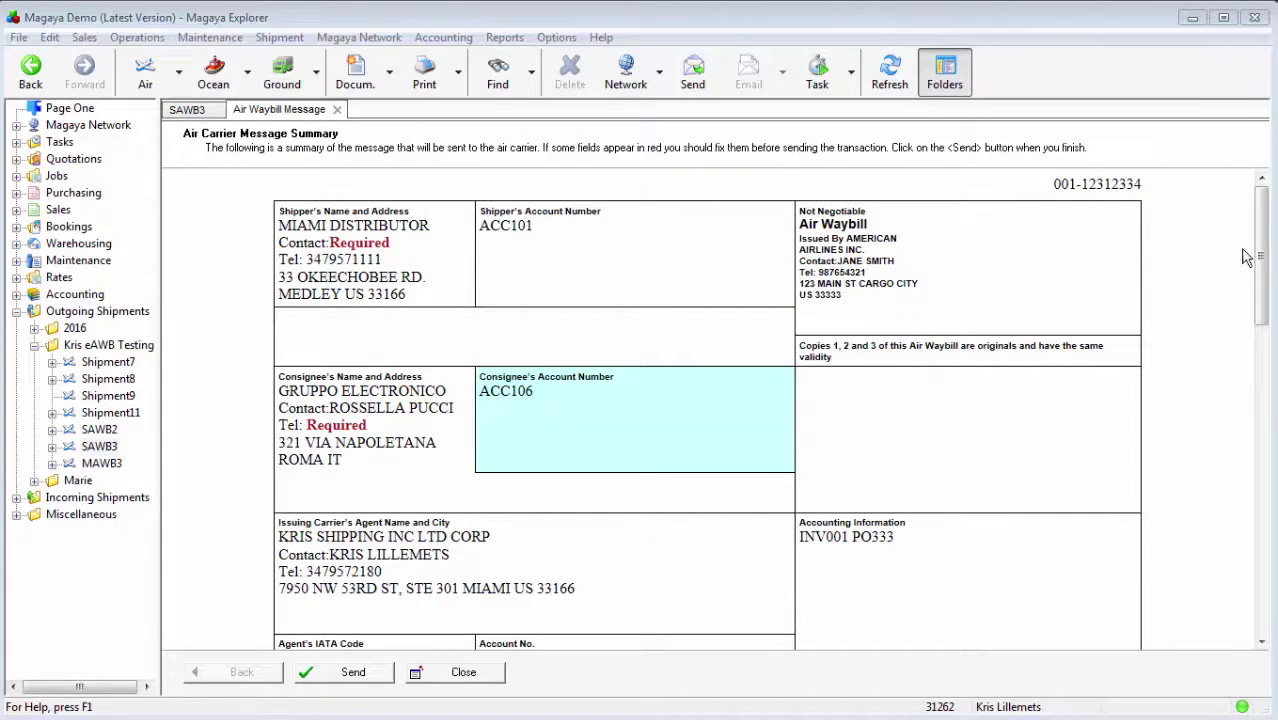
# Try sending the SAWB3 air waybill, dismiss the missing-field error, and return to SAWB3
pyautogui.moveTo(1260, 258); pyautogui.dragTo(1260, 602)
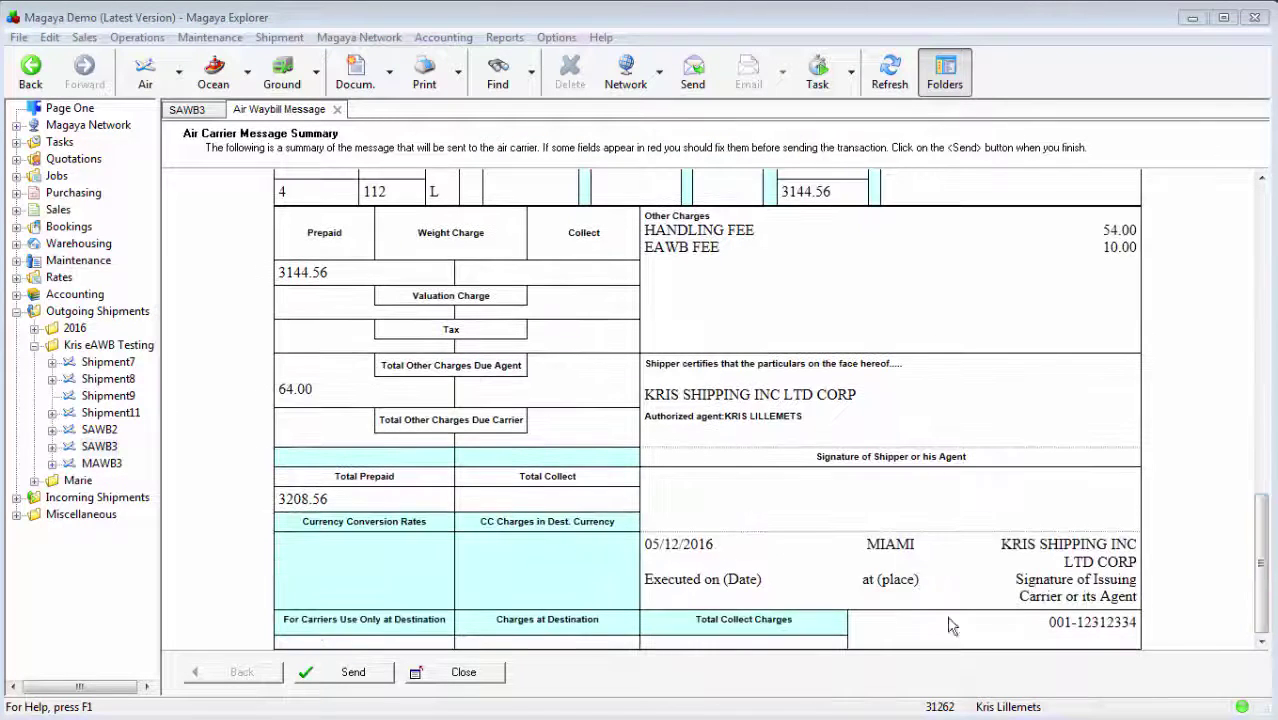
pyautogui.click(345, 672)
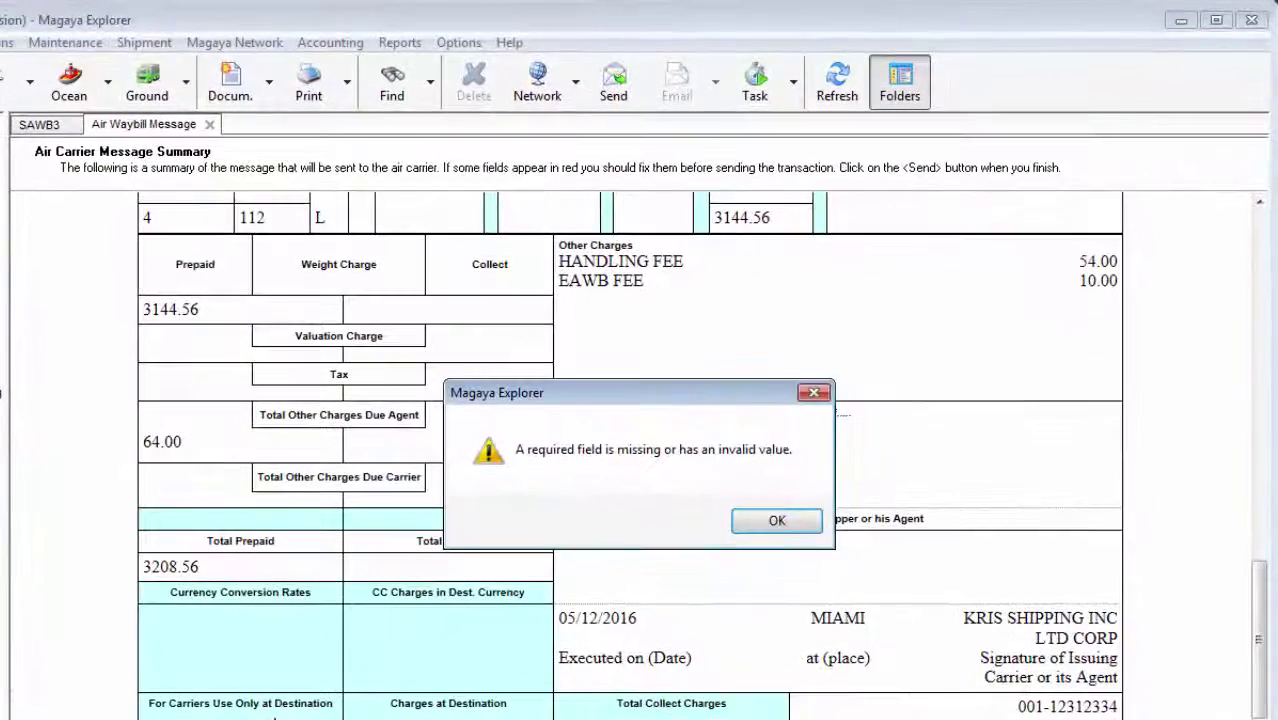
pyautogui.click(778, 522)
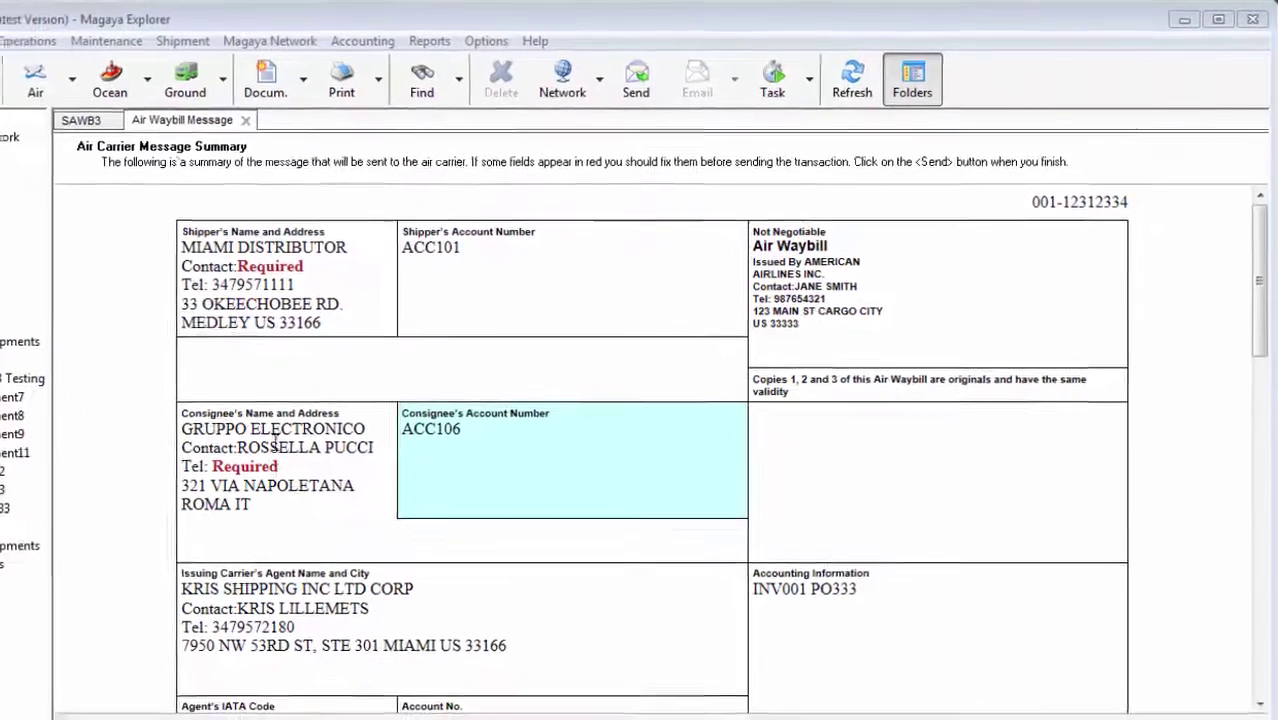
pyautogui.click(60, 124)
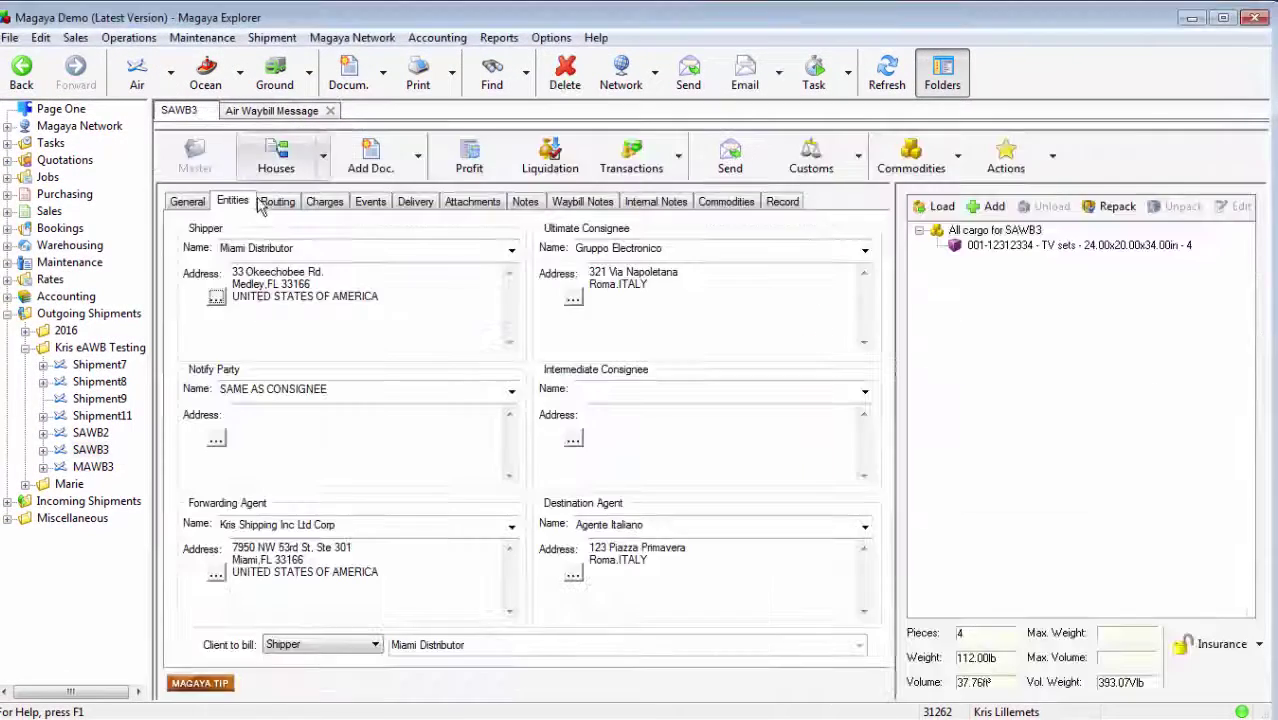
# Add a contact first and last name to the Miami Distributor shipper record
pyautogui.click(511, 256)
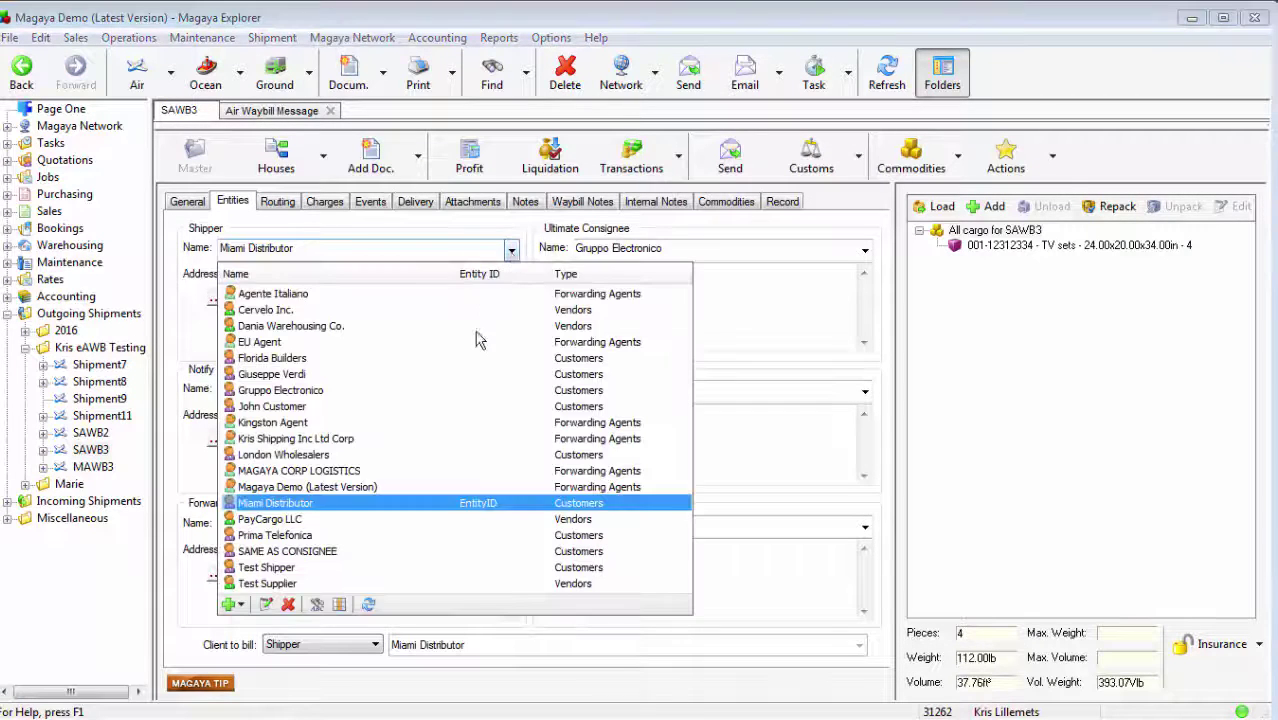
pyautogui.click(266, 606)
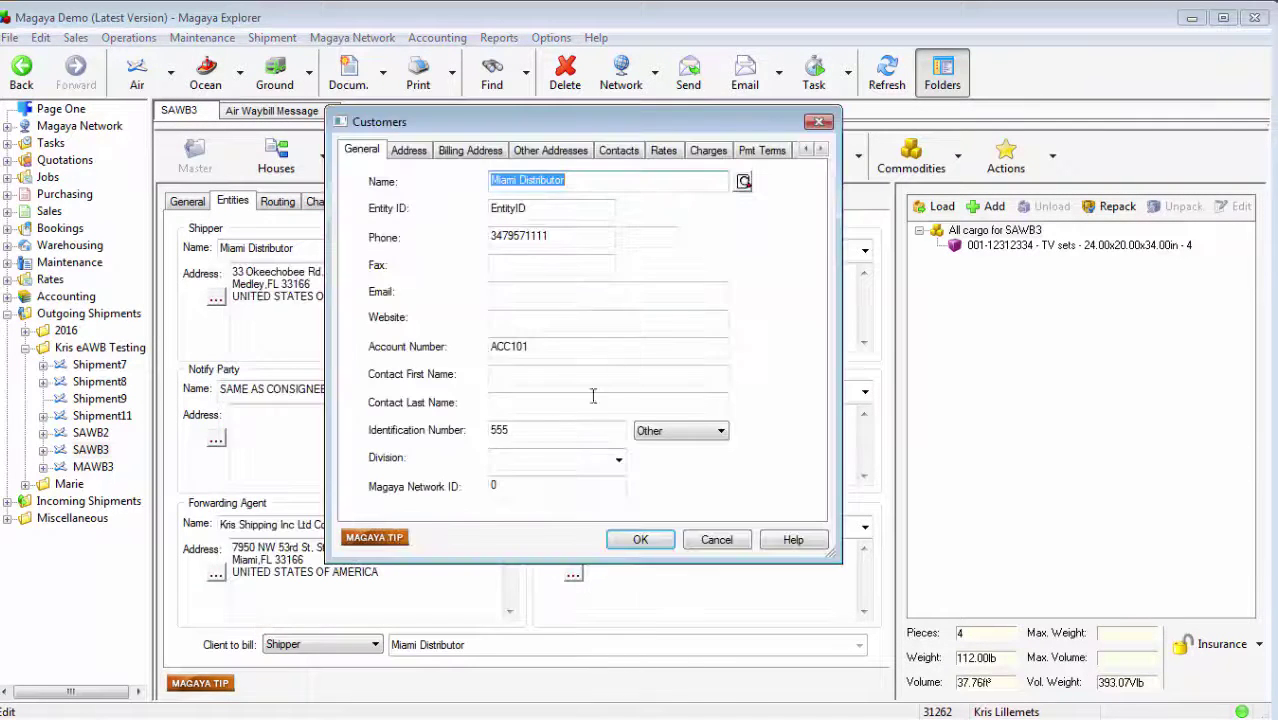
pyautogui.click(539, 375)
pyautogui.write('John')
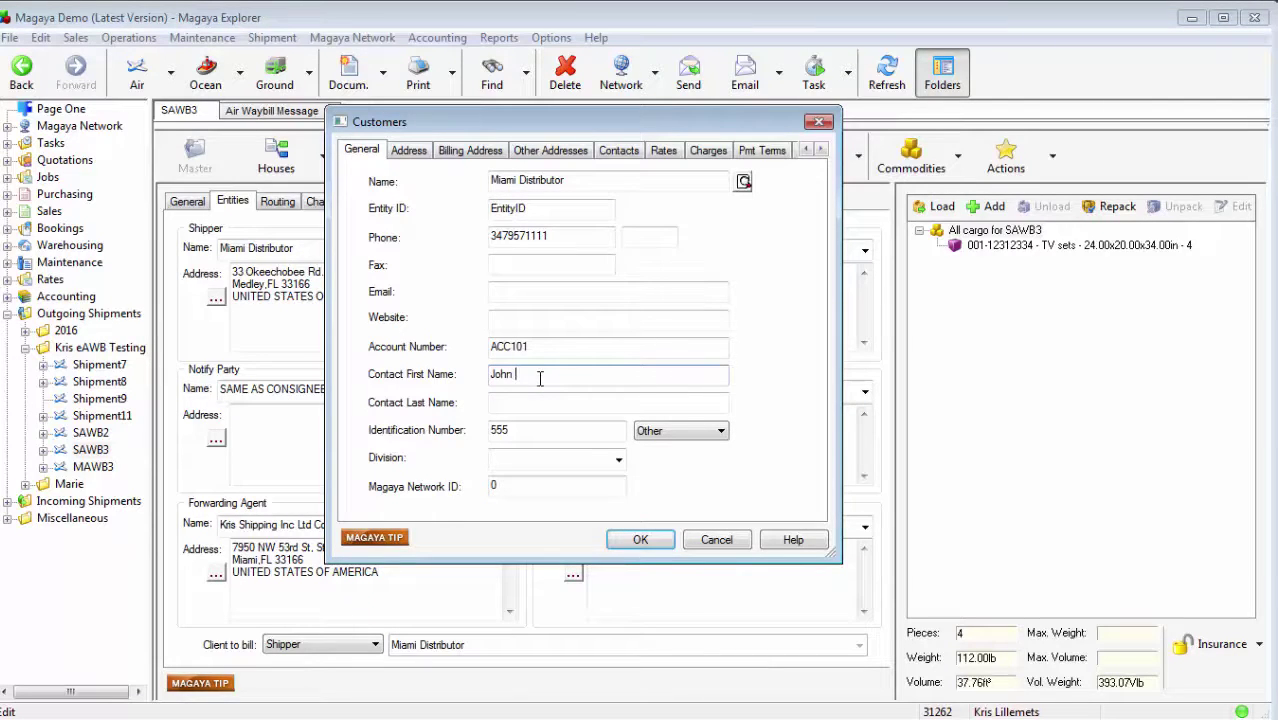
pyautogui.press('Tab')
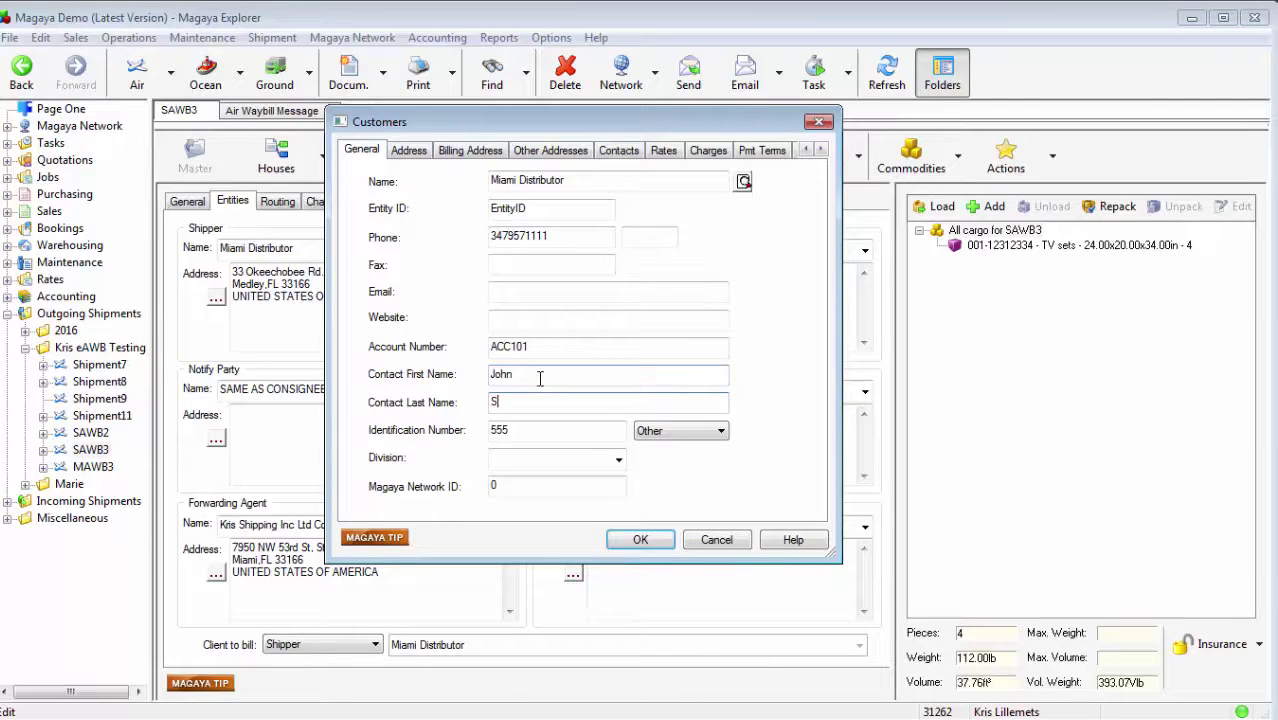
pyautogui.click(640, 539)
# Edit the Gruppo Electronico consignee record, then view the SAWB3 air waybill message summary
pyautogui.click(862, 252)
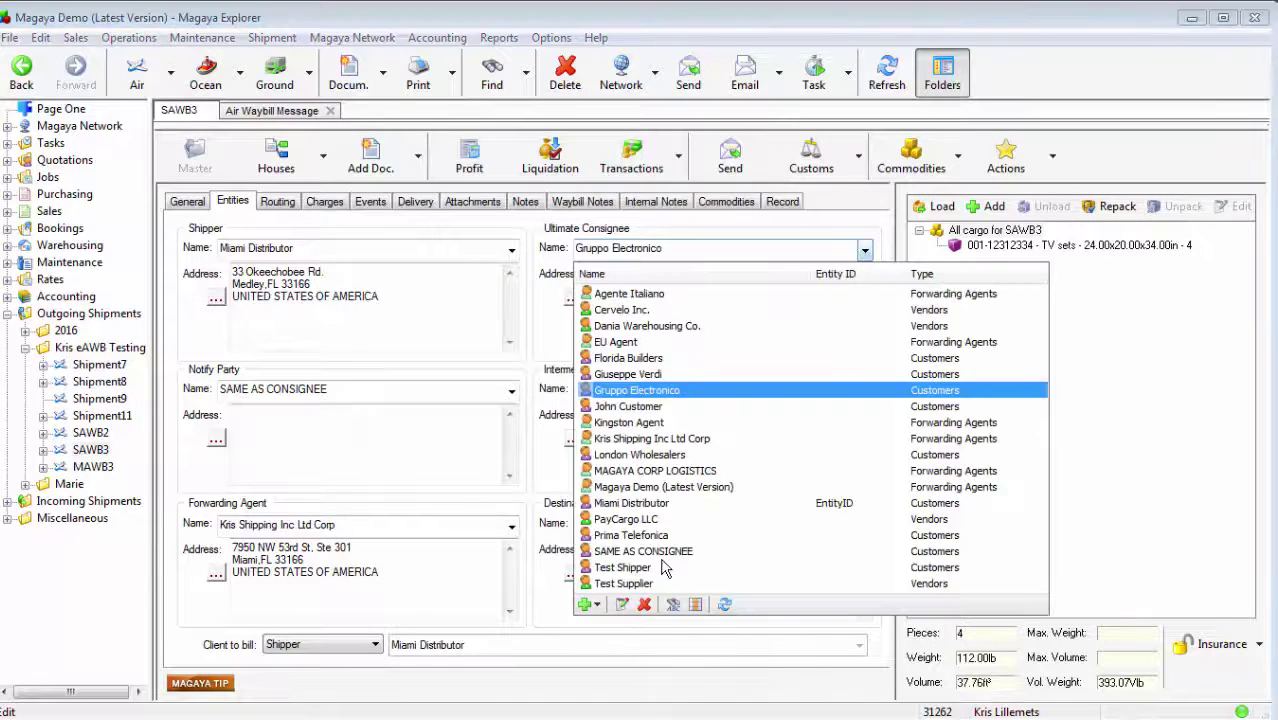
pyautogui.click(621, 604)
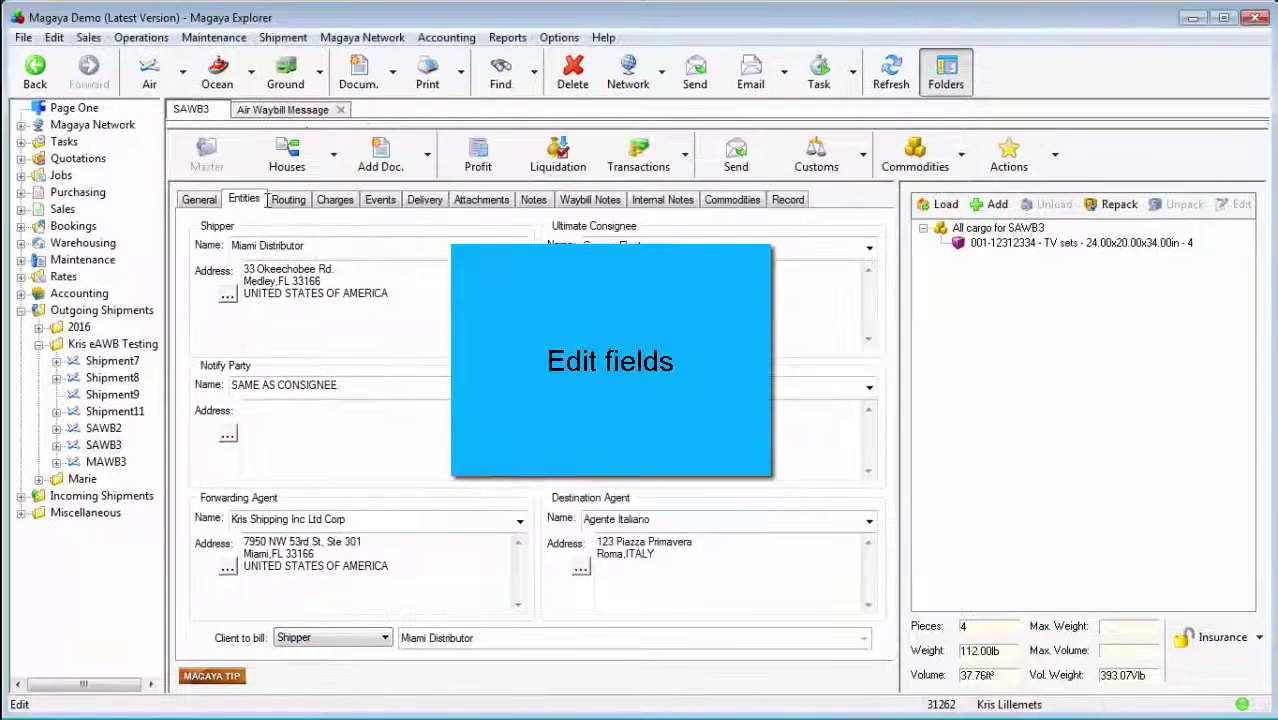
pyautogui.click(296, 111)
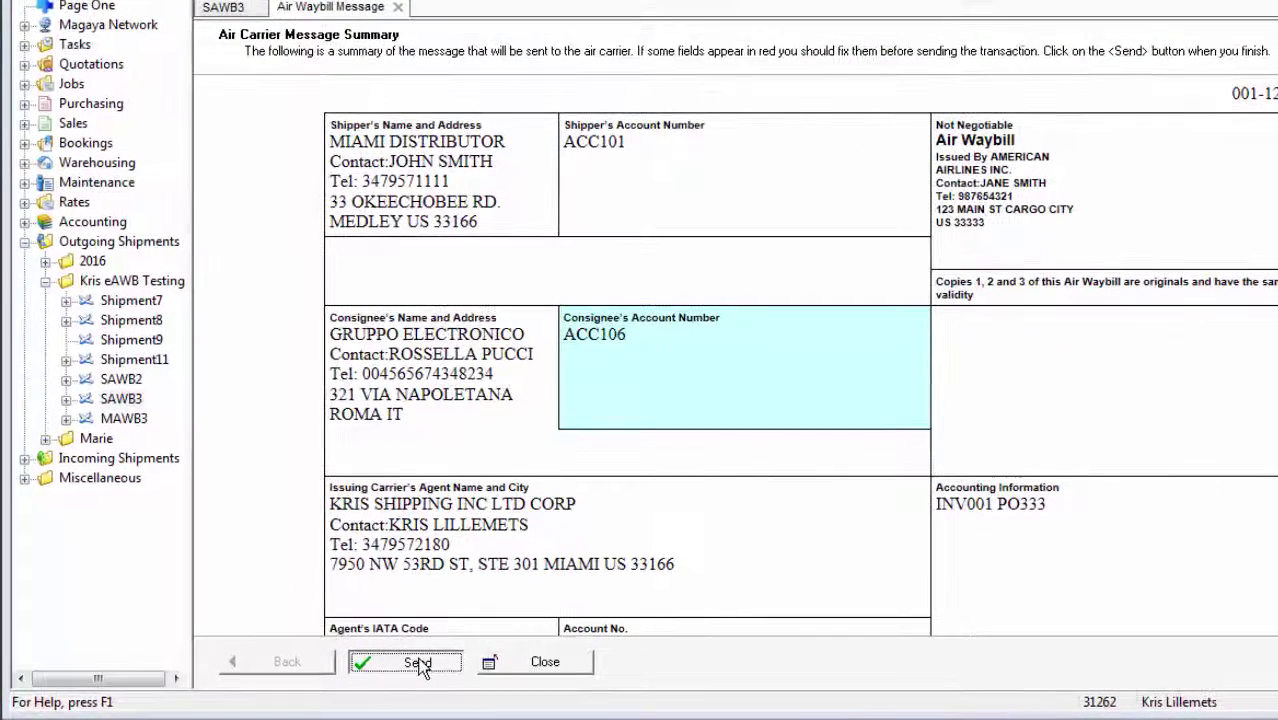
# Send the SAWB3 air waybill message and acknowledge the posting confirmation
pyautogui.click(418, 664)
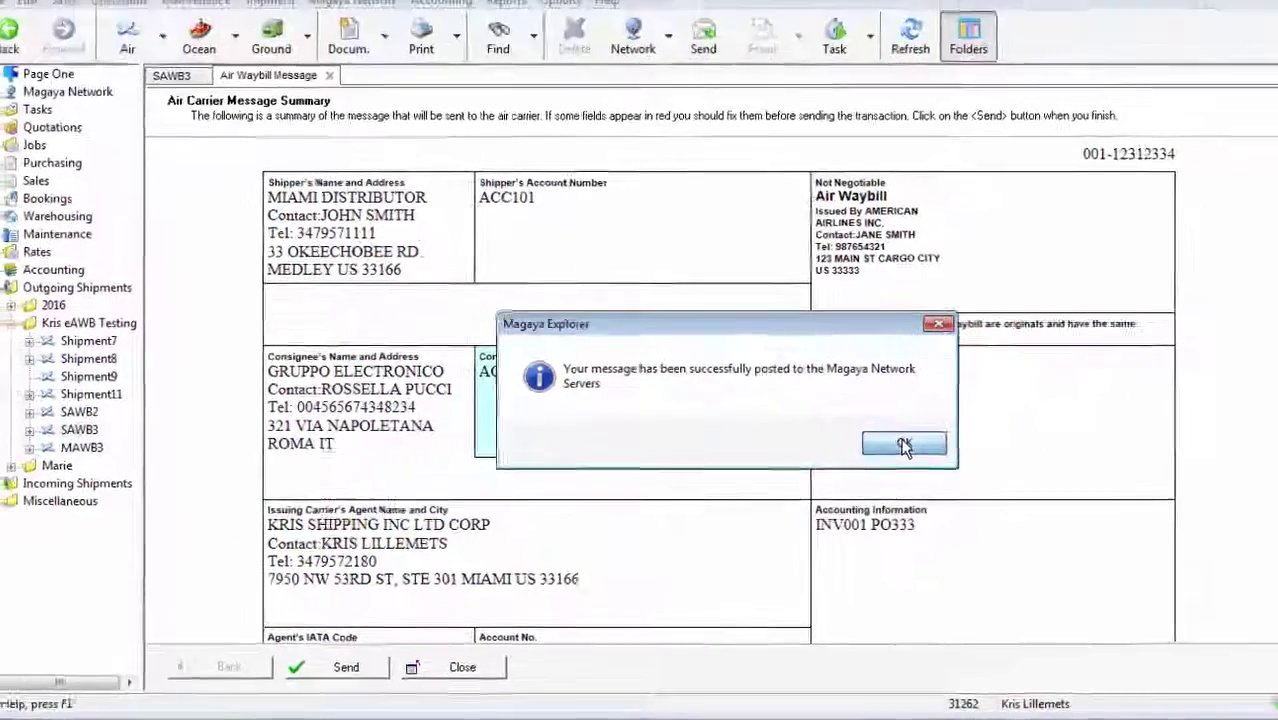
pyautogui.click(1000, 369)
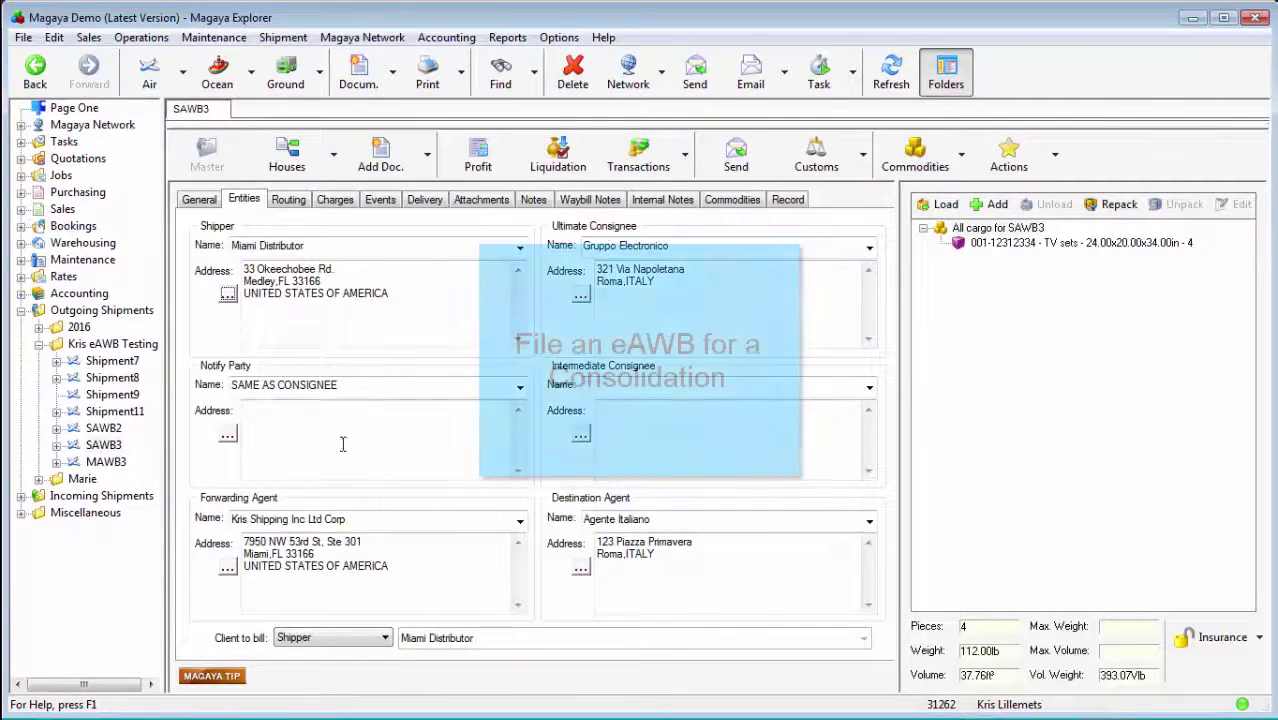
# Generate the Master Air Waybill (XFWB) message for MAWB3 and post it successfully
pyautogui.click(108, 463)
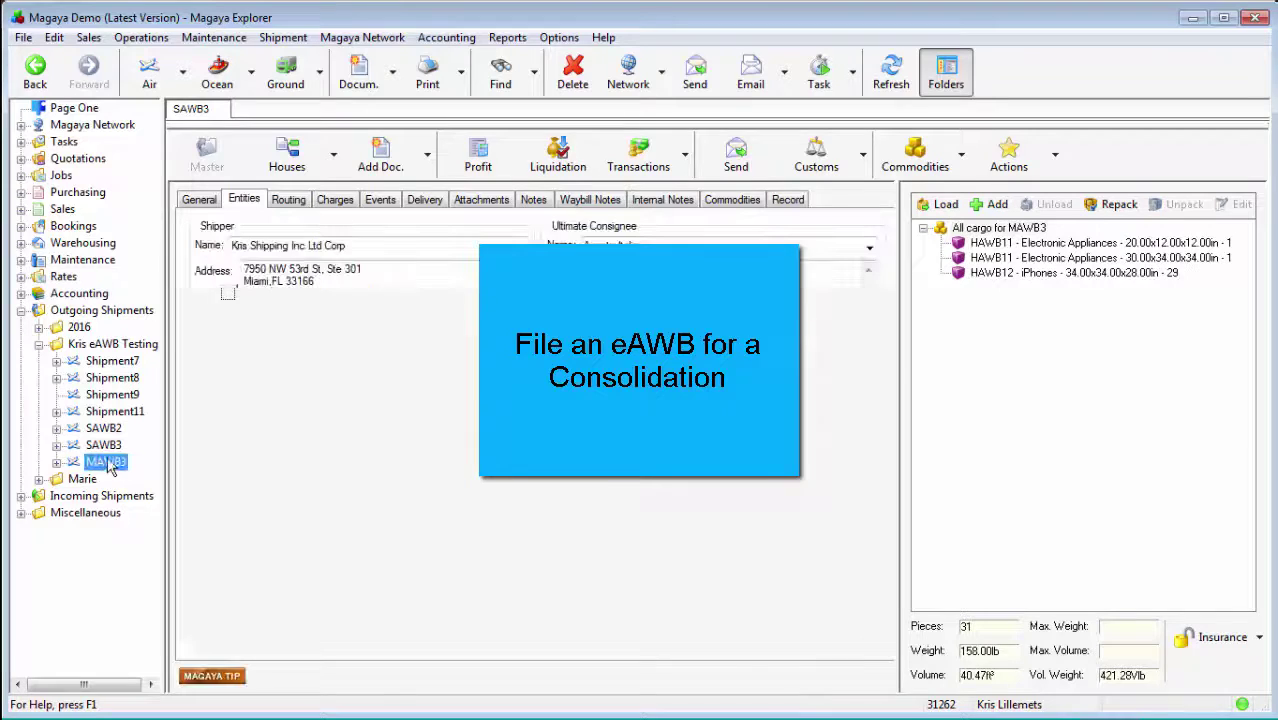
pyautogui.click(57, 463)
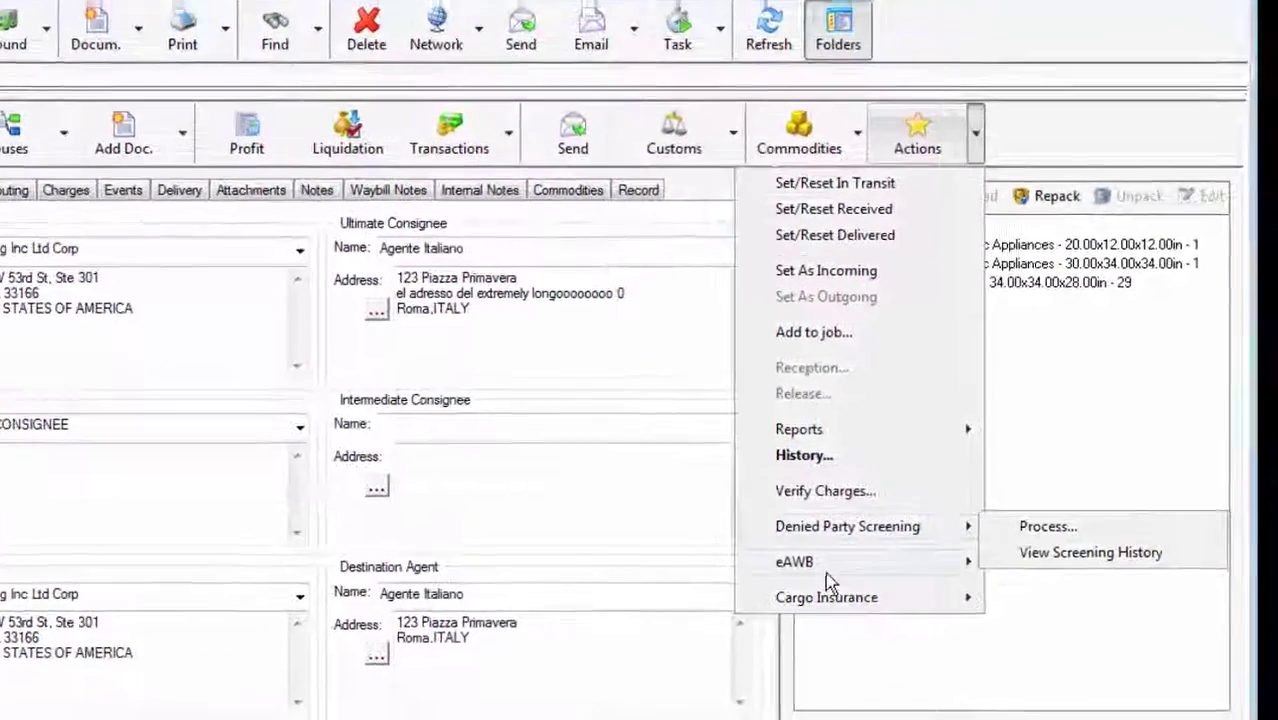
pyautogui.moveTo(897, 550)
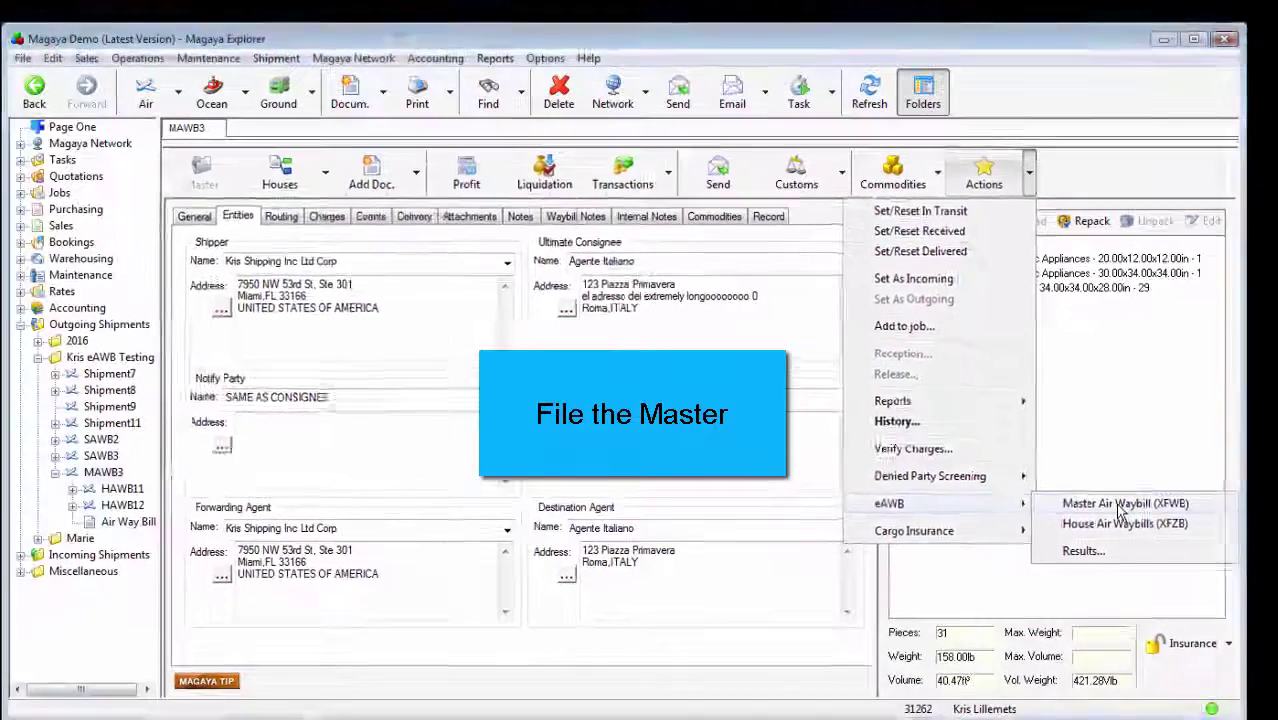
pyautogui.click(1090, 545)
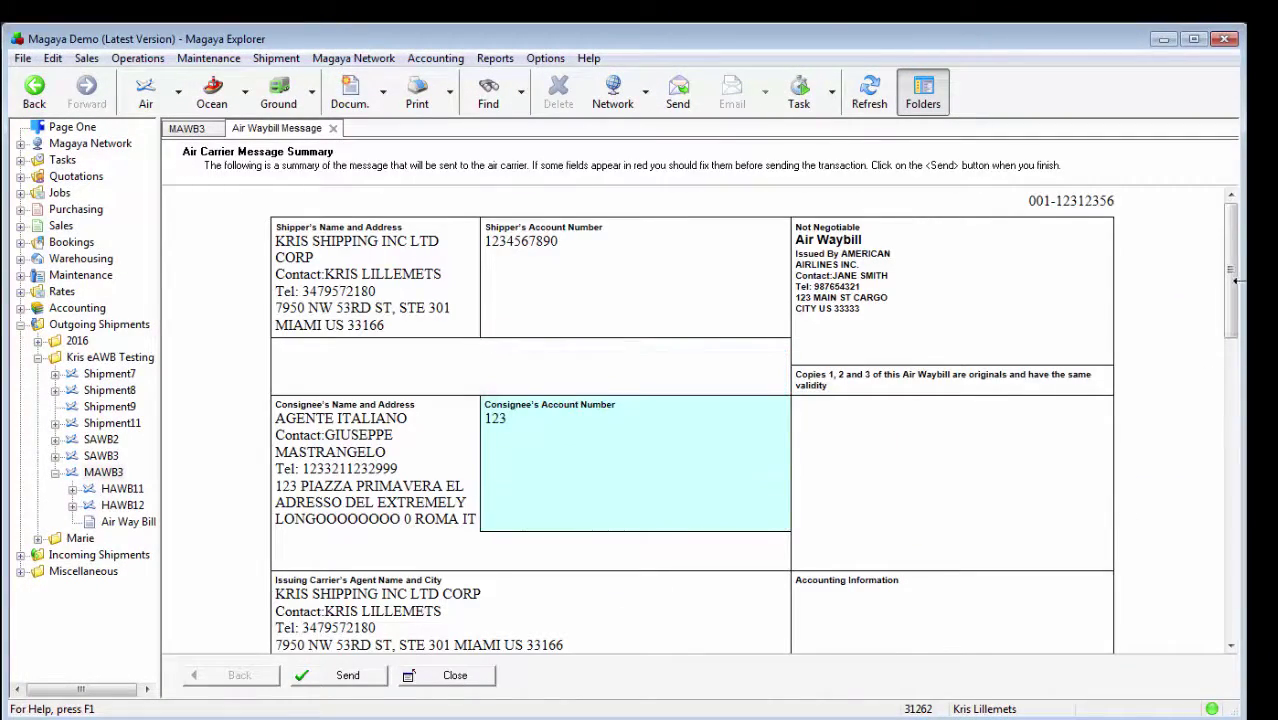
pyautogui.moveTo(1232, 290)
pyautogui.mouseDown()
pyautogui.moveTo(1232, 625)
pyautogui.moveTo(1233, 612)
pyautogui.mouseUp()
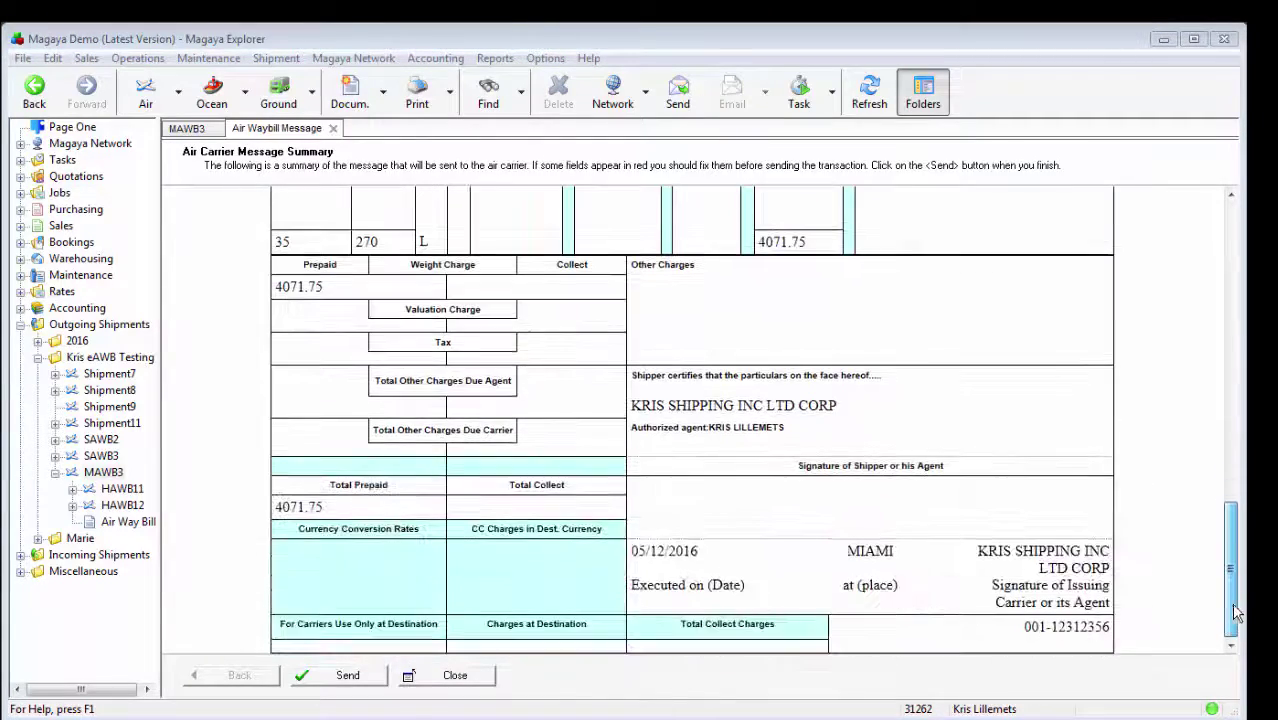
pyautogui.click(364, 679)
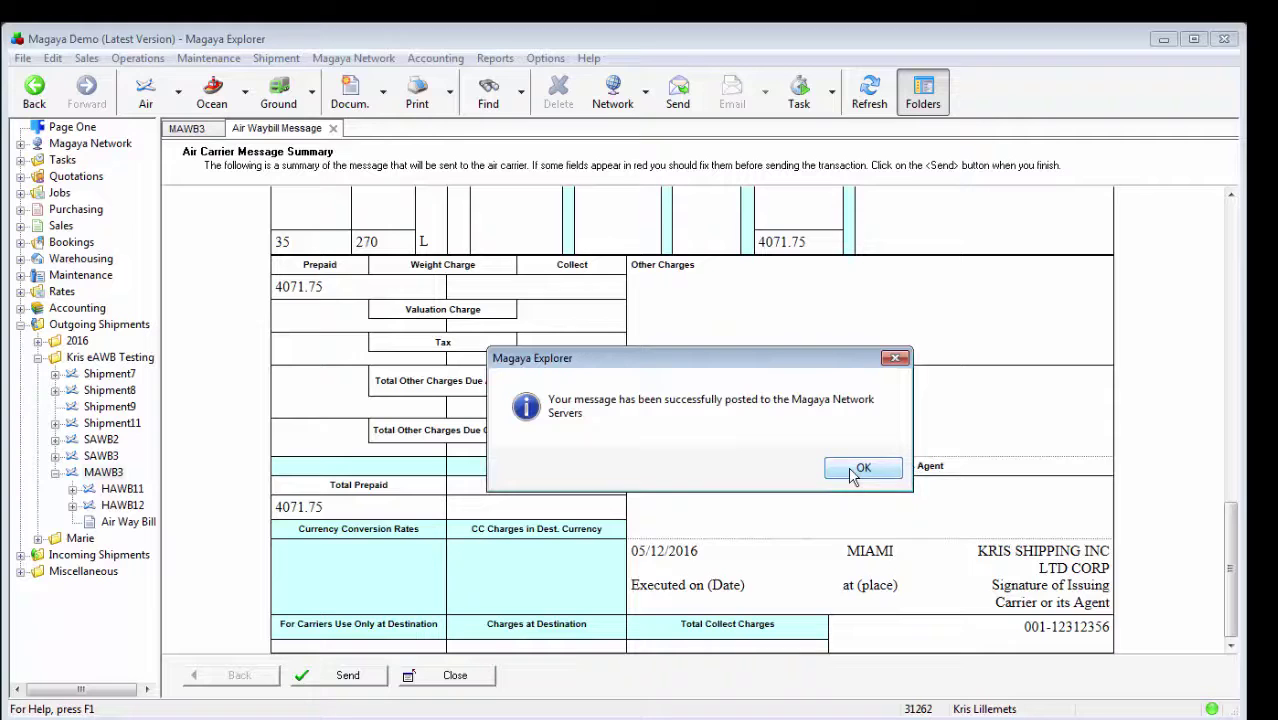
pyautogui.click(861, 469)
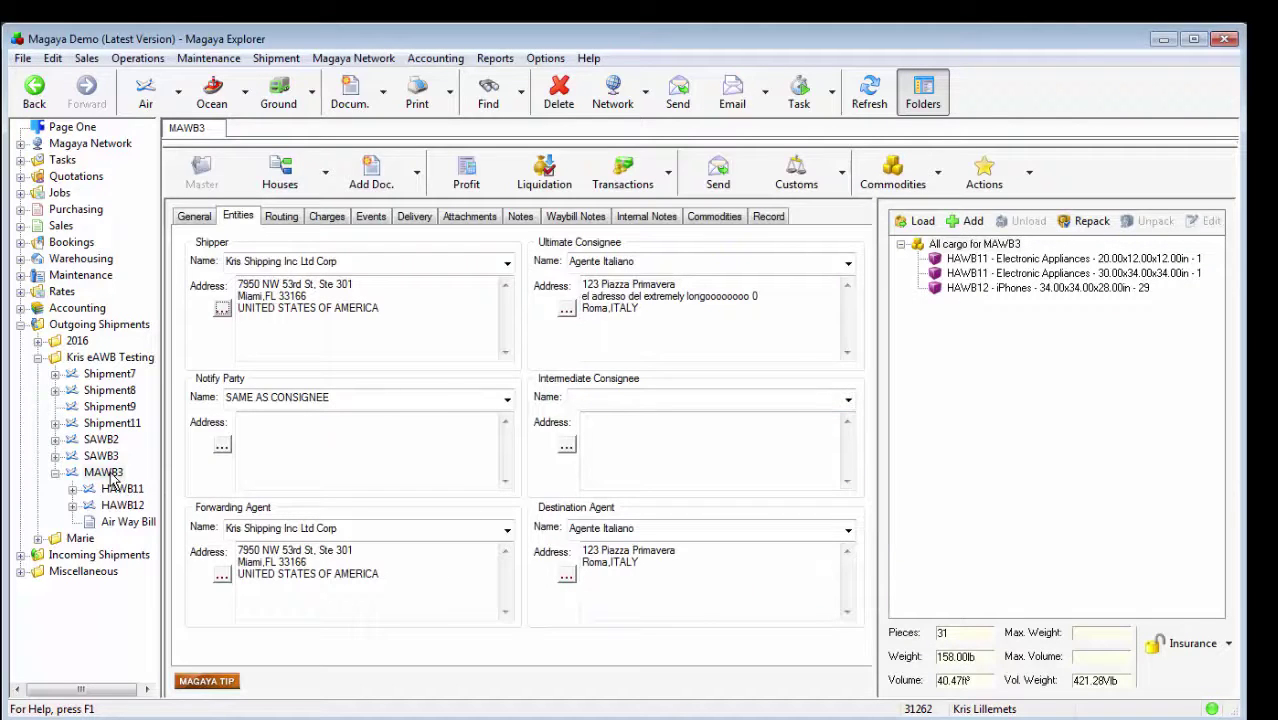
# Generate the house air waybill messages for consolidation MAWB3
pyautogui.click(1028, 176)
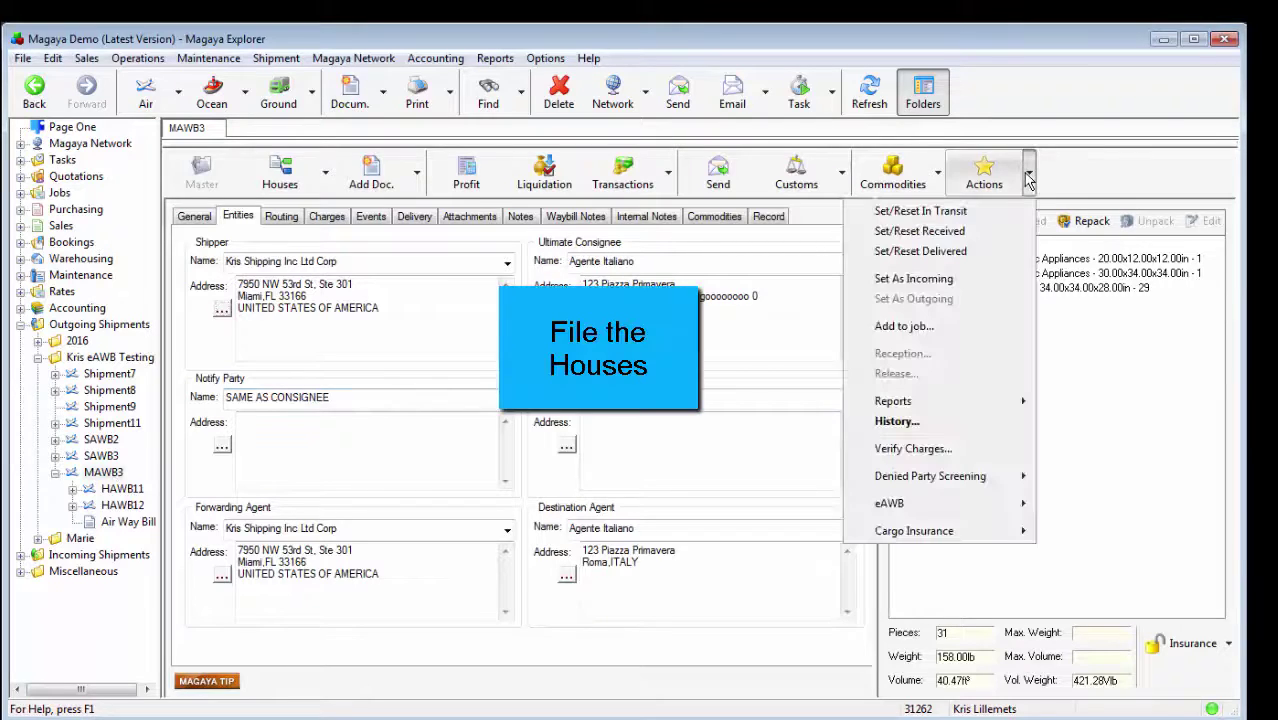
pyautogui.moveTo(919, 508)
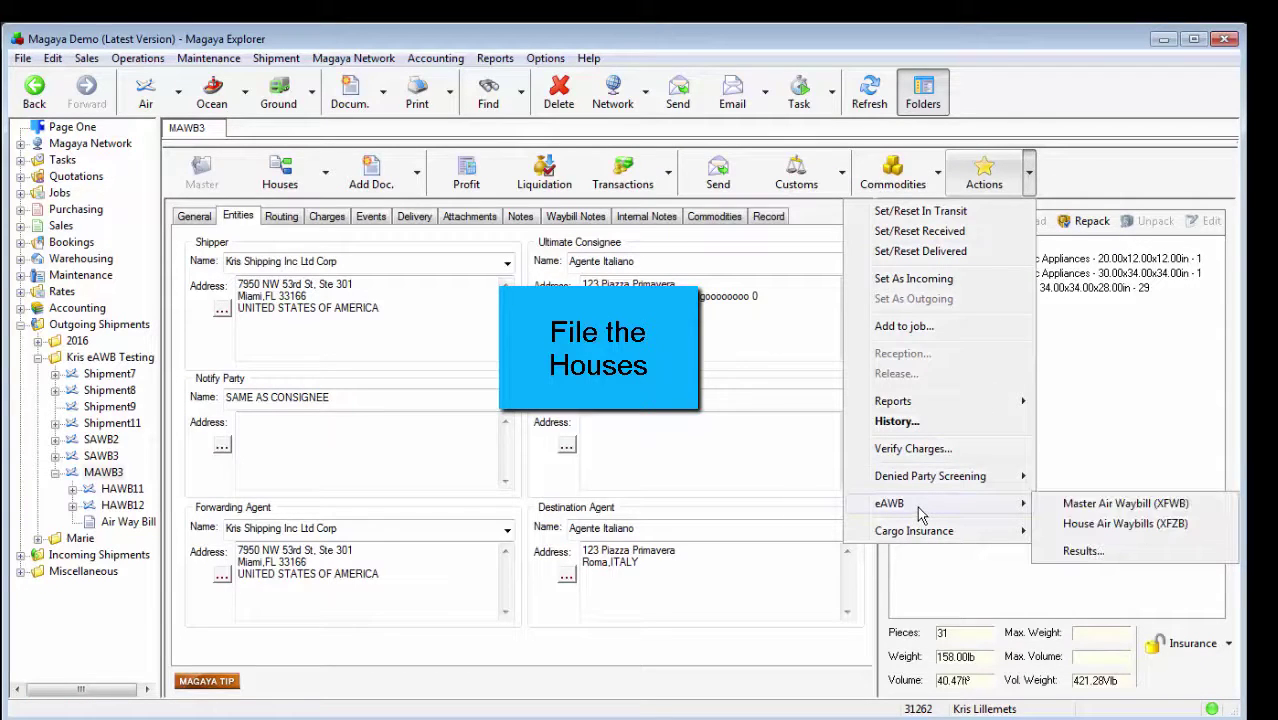
pyautogui.click(1093, 525)
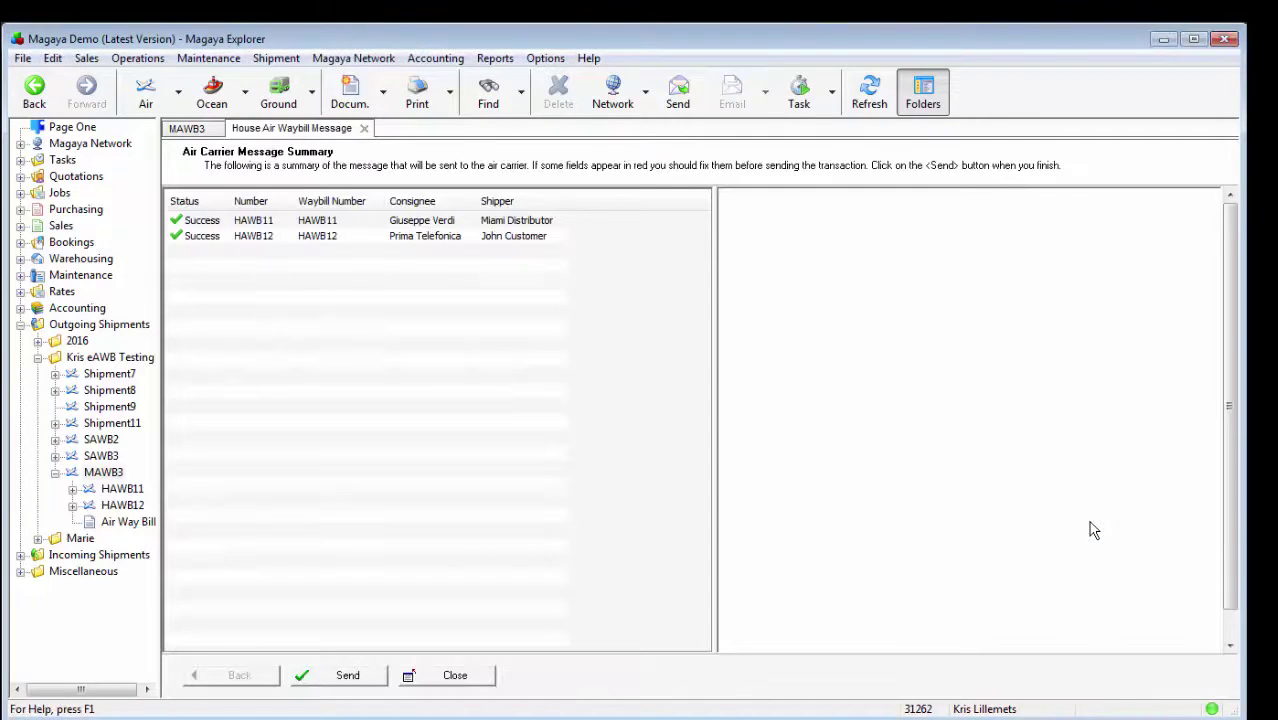
# Preview HAWB11 and HAWB12, then send all house waybills and confirm posting
pyautogui.moveTo(713, 404); pyautogui.dragTo(560, 388)
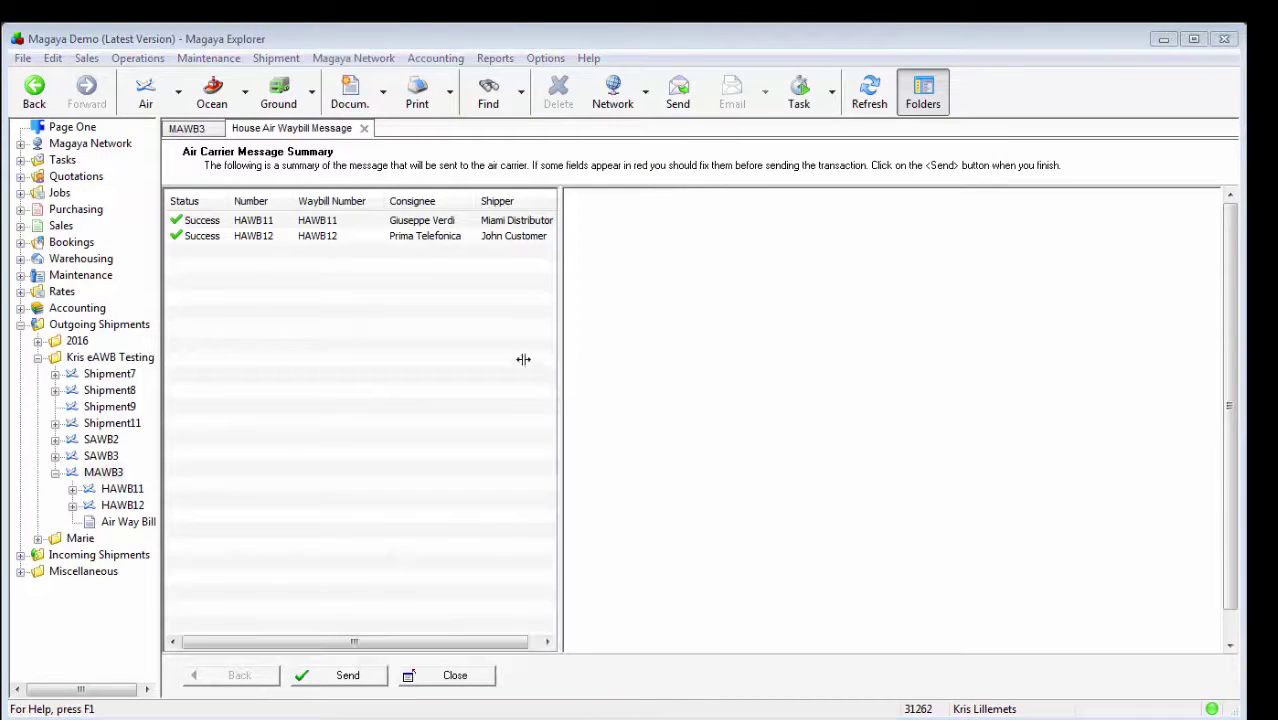
pyautogui.click(395, 222)
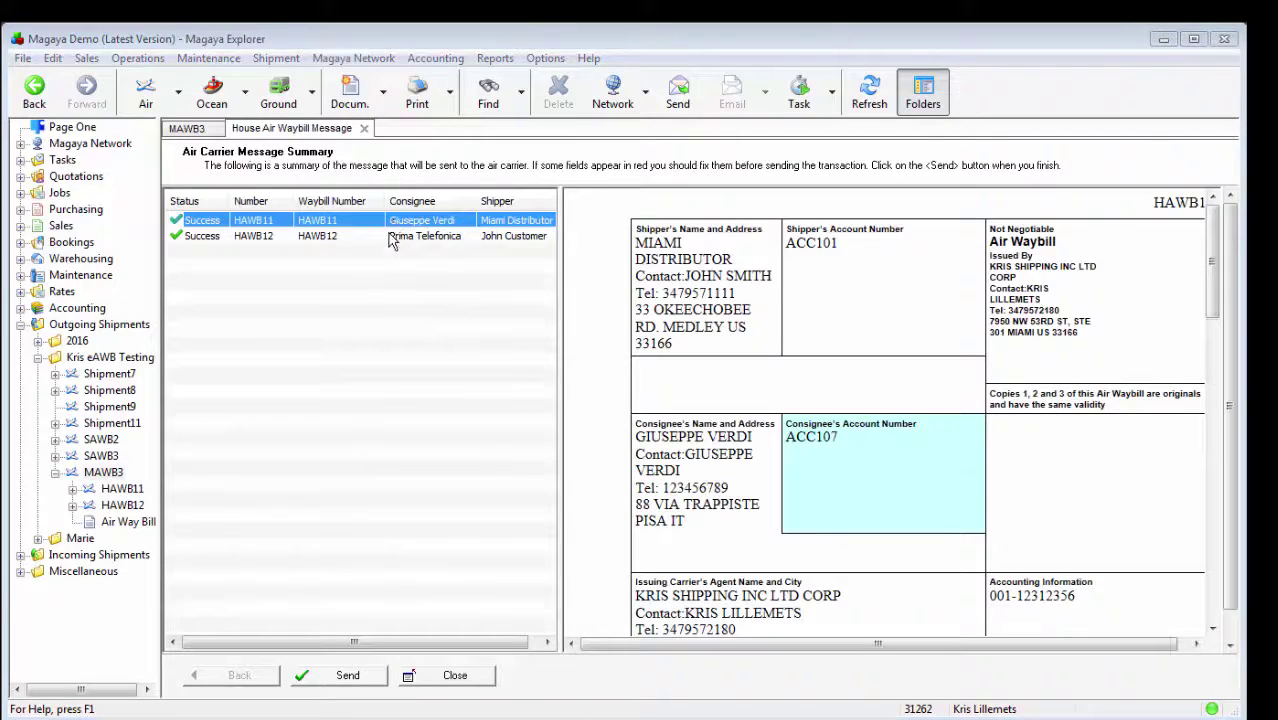
pyautogui.click(388, 238)
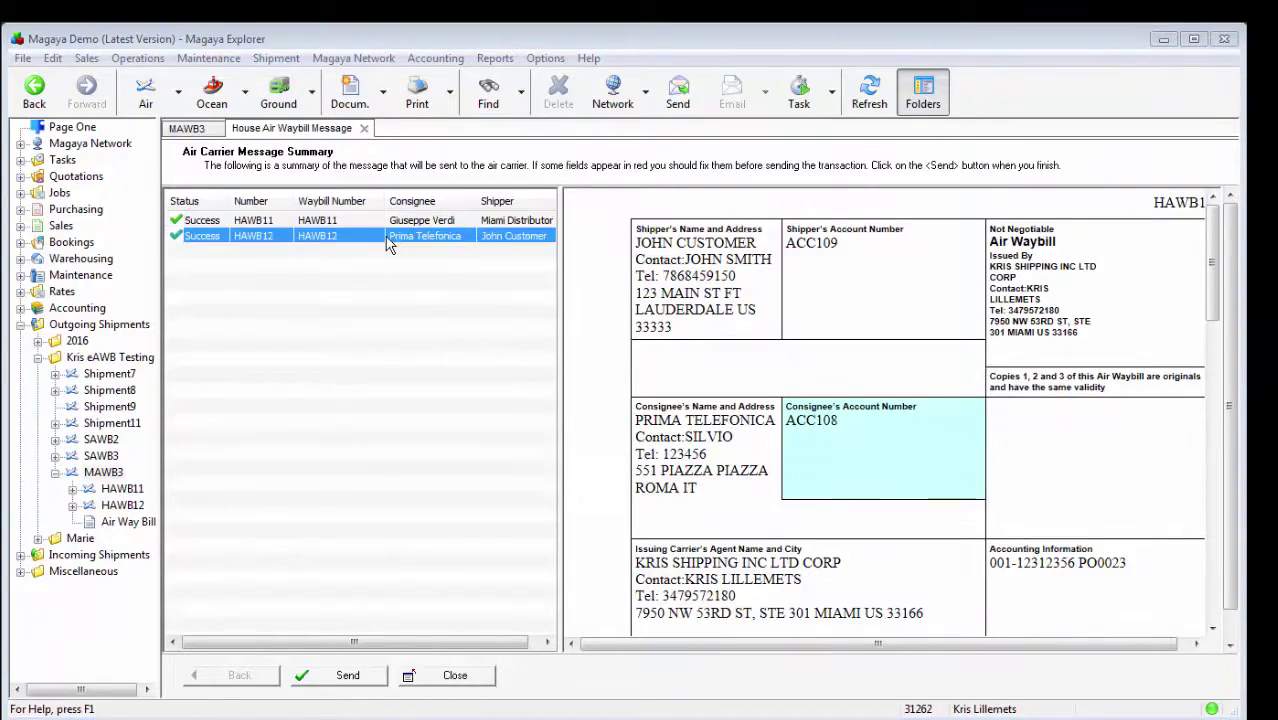
pyautogui.click(386, 222)
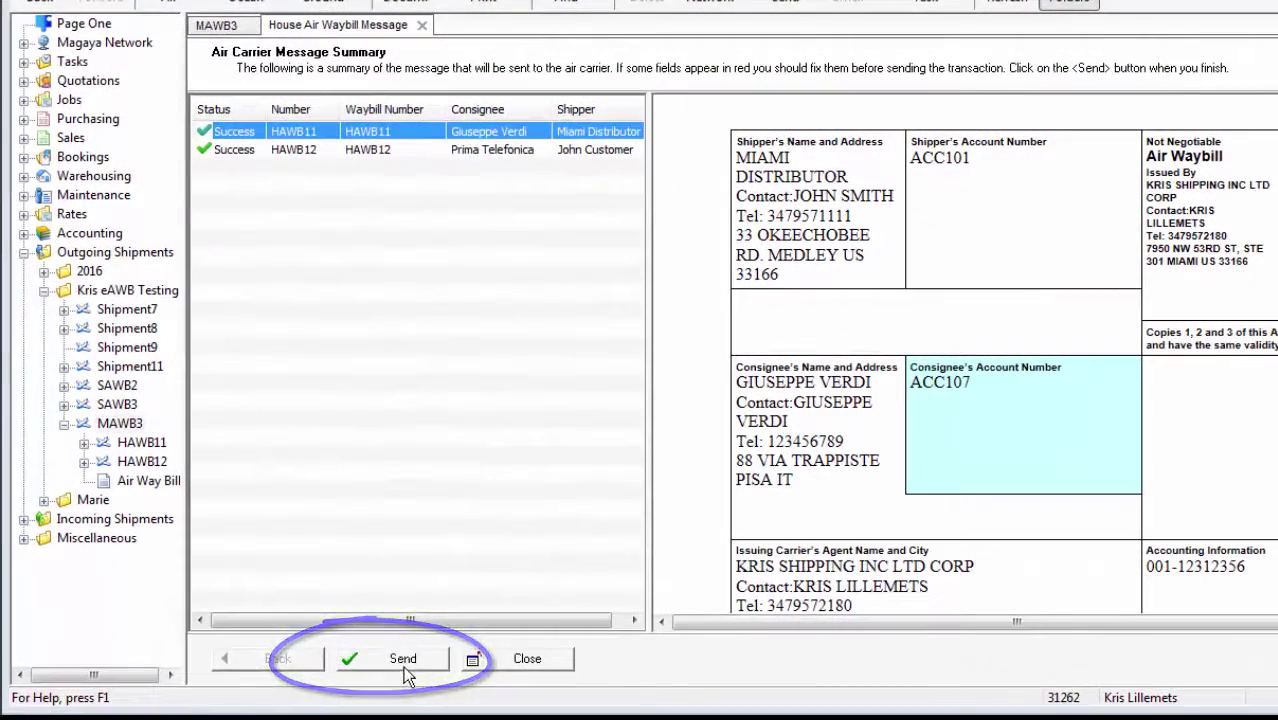
pyautogui.click(403, 660)
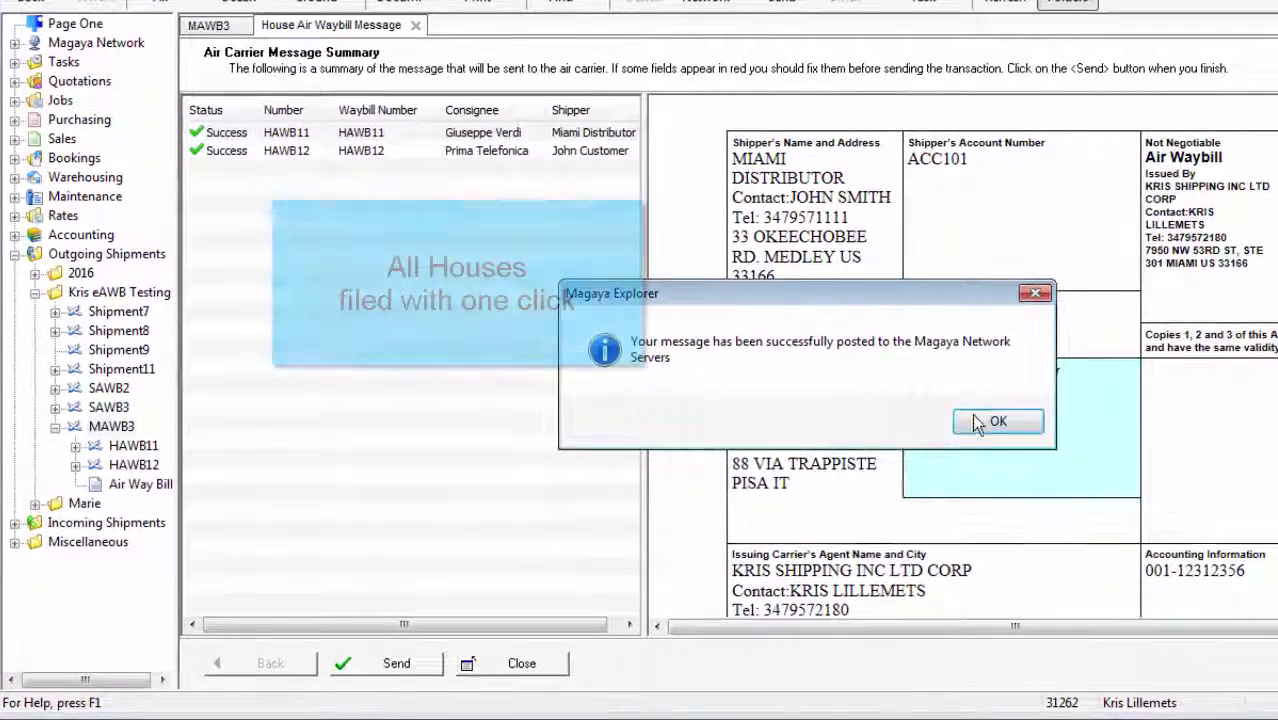
pyautogui.click(995, 421)
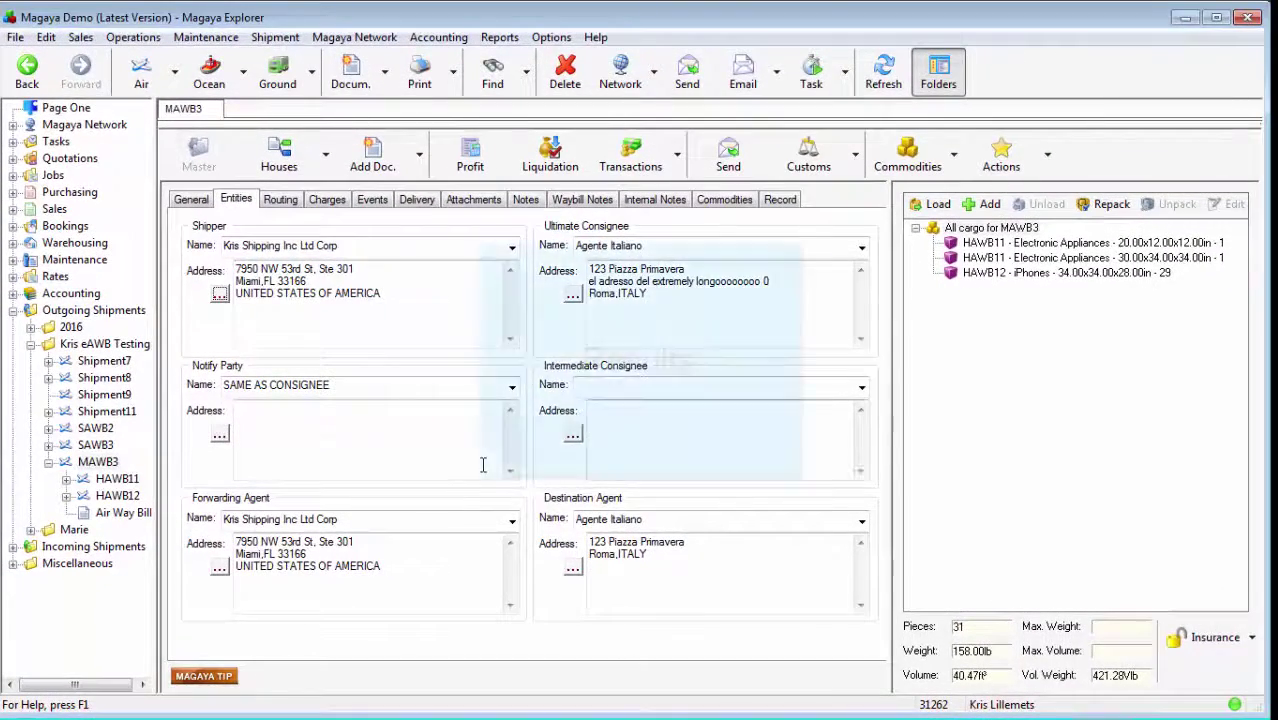
# Open SAWB3's eAWB results and select its outgoing 05/24/2016 Air Waybill Message
pyautogui.click(95, 444)
pyautogui.click(1047, 153)
pyautogui.moveTo(953, 500)
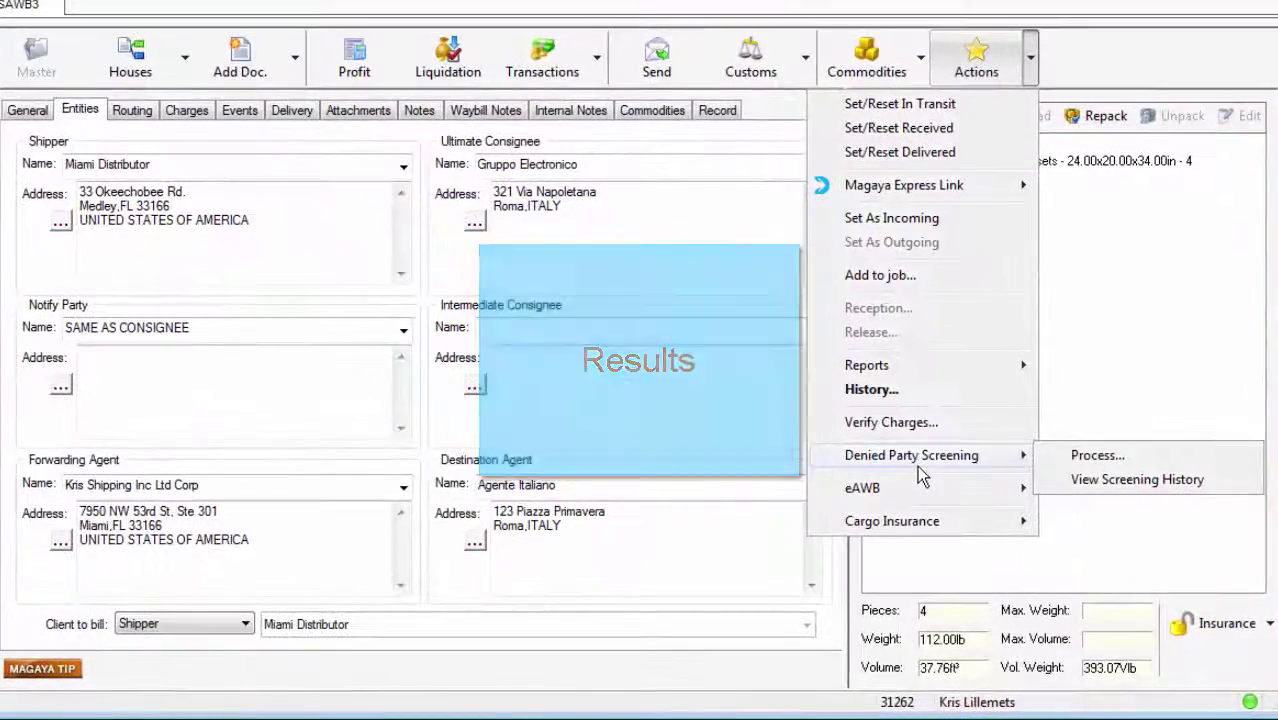
pyautogui.moveTo(882, 490)
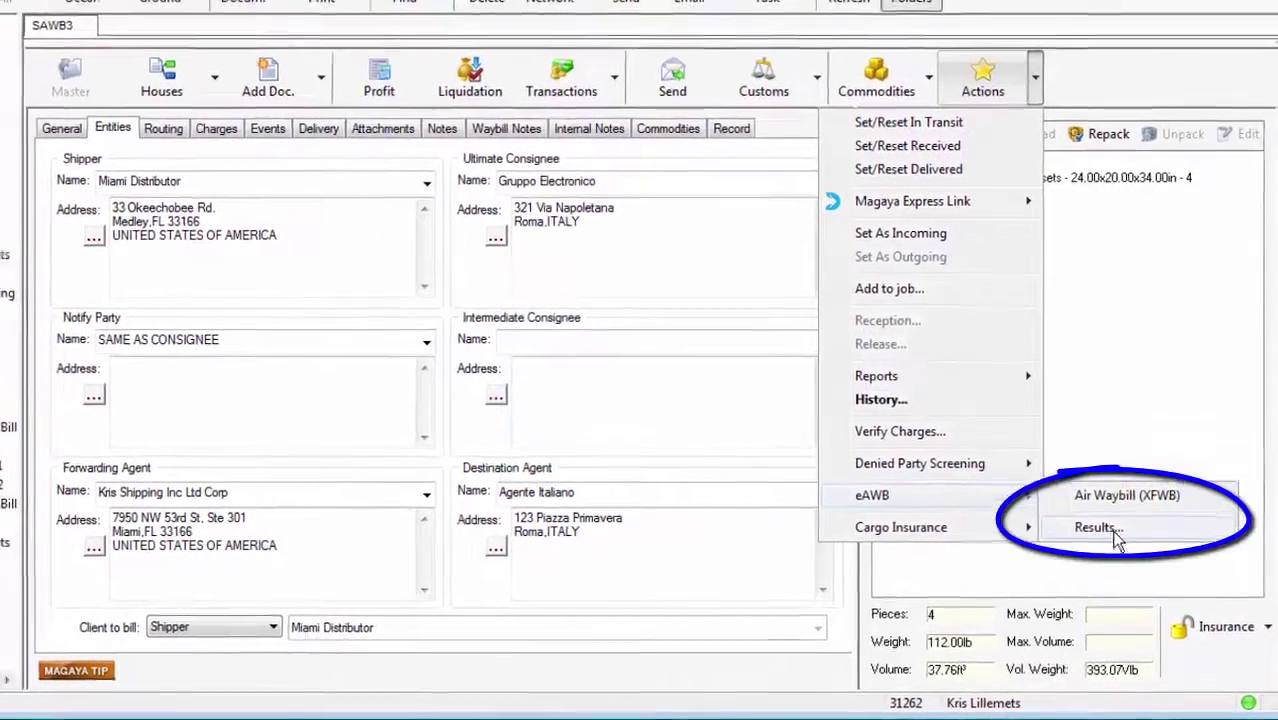
pyautogui.click(1092, 521)
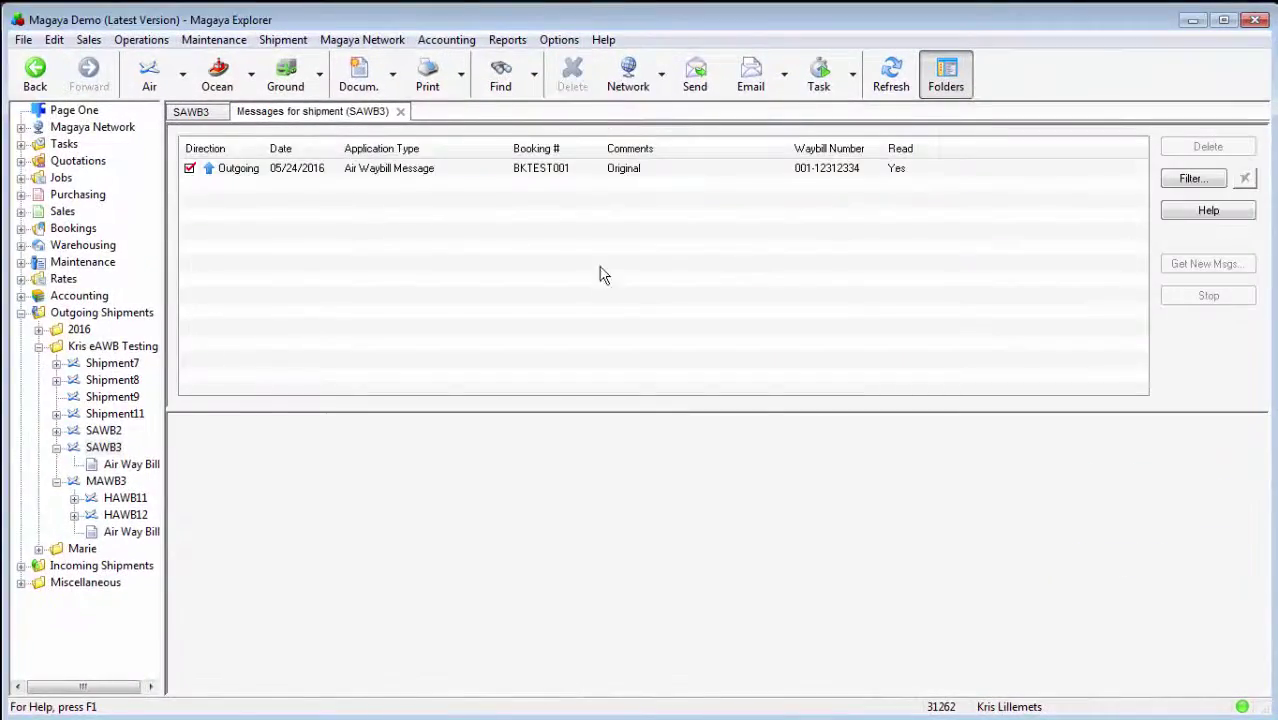
pyautogui.click(467, 172)
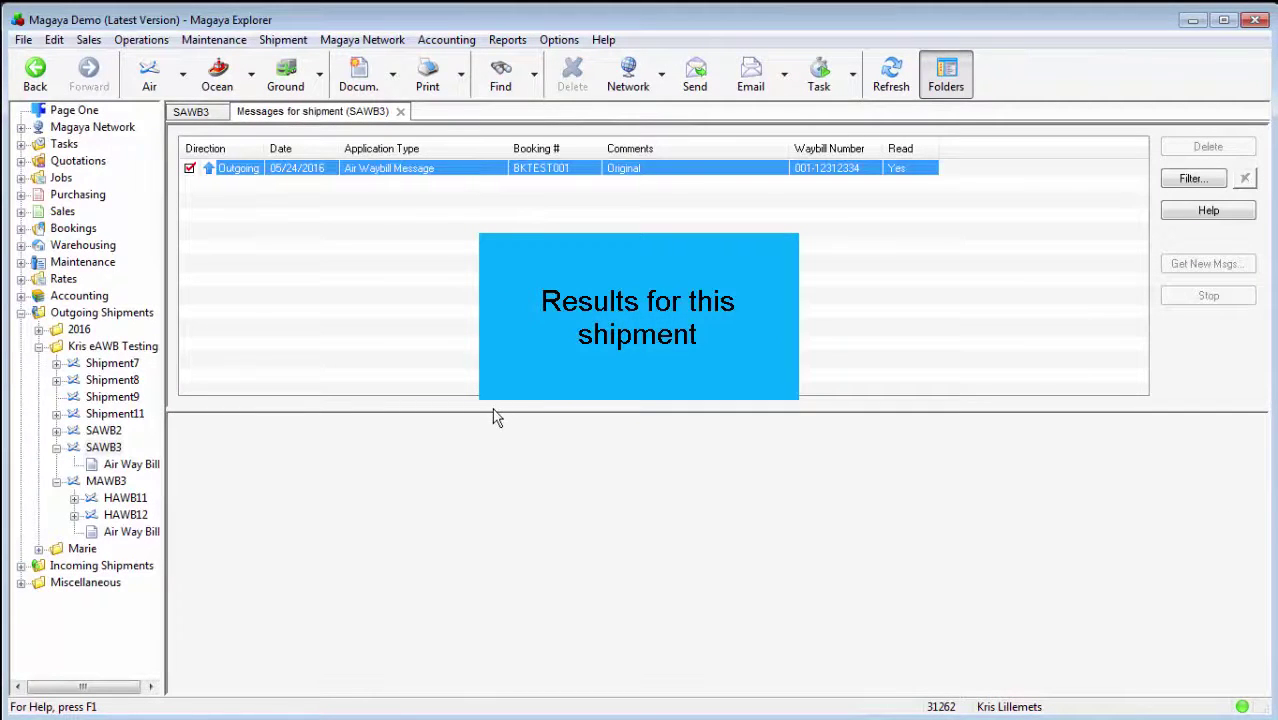
# Enlarge the air waybill preview, then close the results and show SAWB3's event history
pyautogui.moveTo(493, 409); pyautogui.dragTo(490, 325)
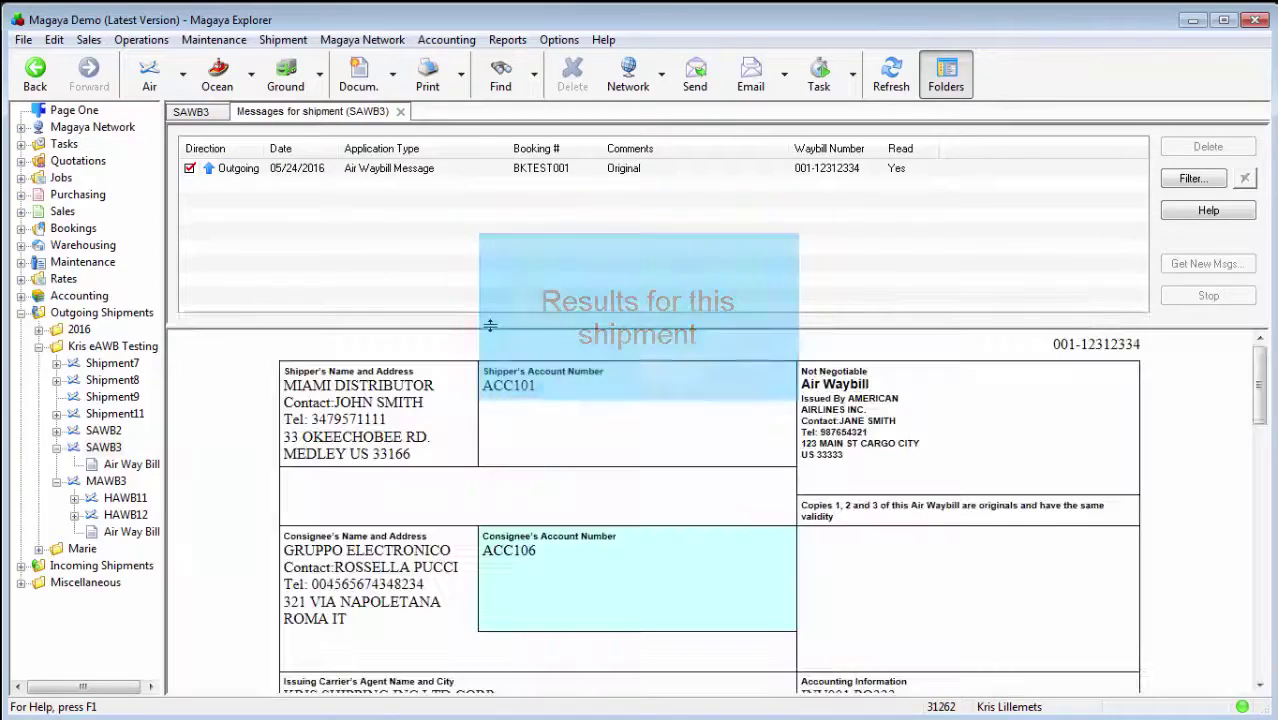
pyautogui.click(400, 111)
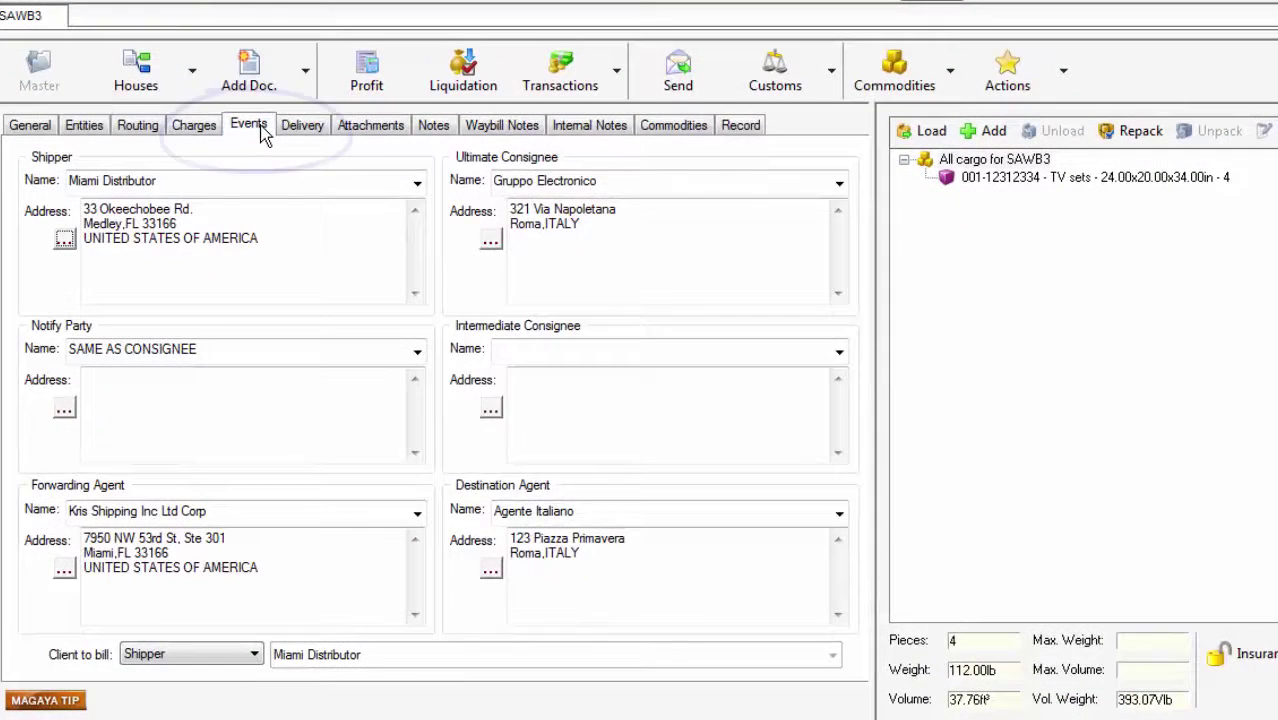
pyautogui.click(300, 155)
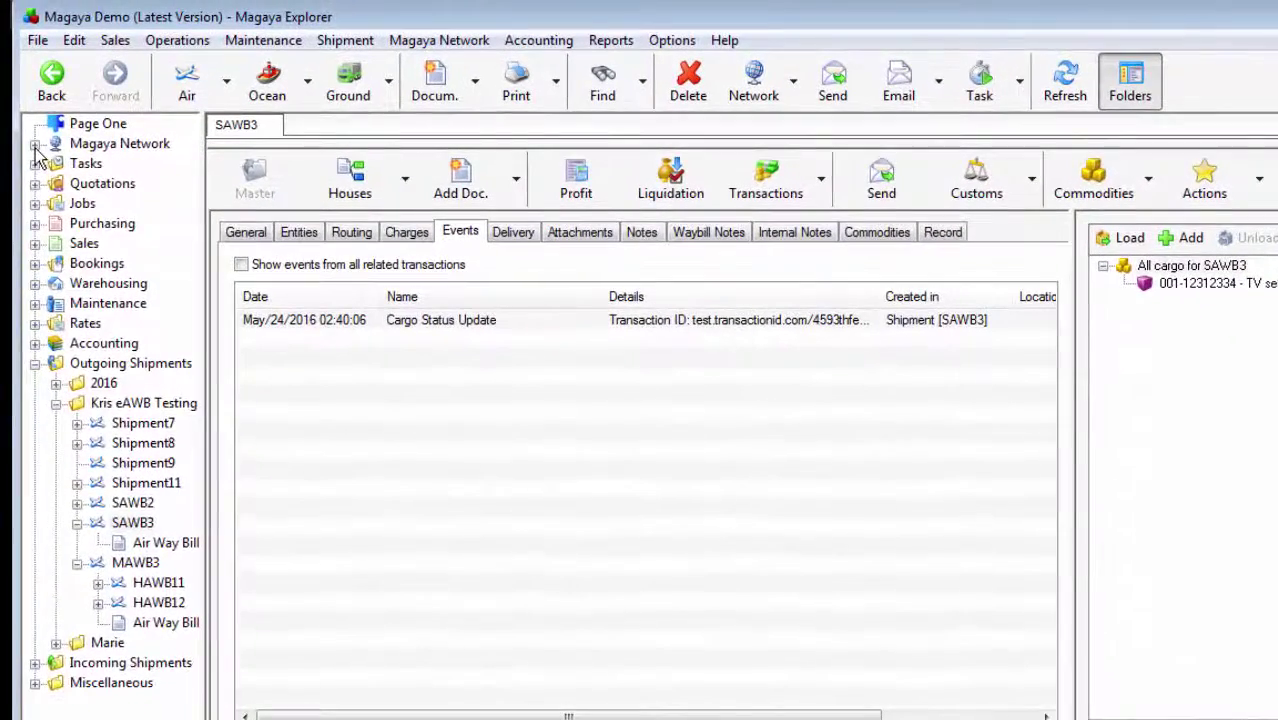
# Expand Magaya Network > Messages and open the Air Carrier Messages folder
pyautogui.click(33, 137)
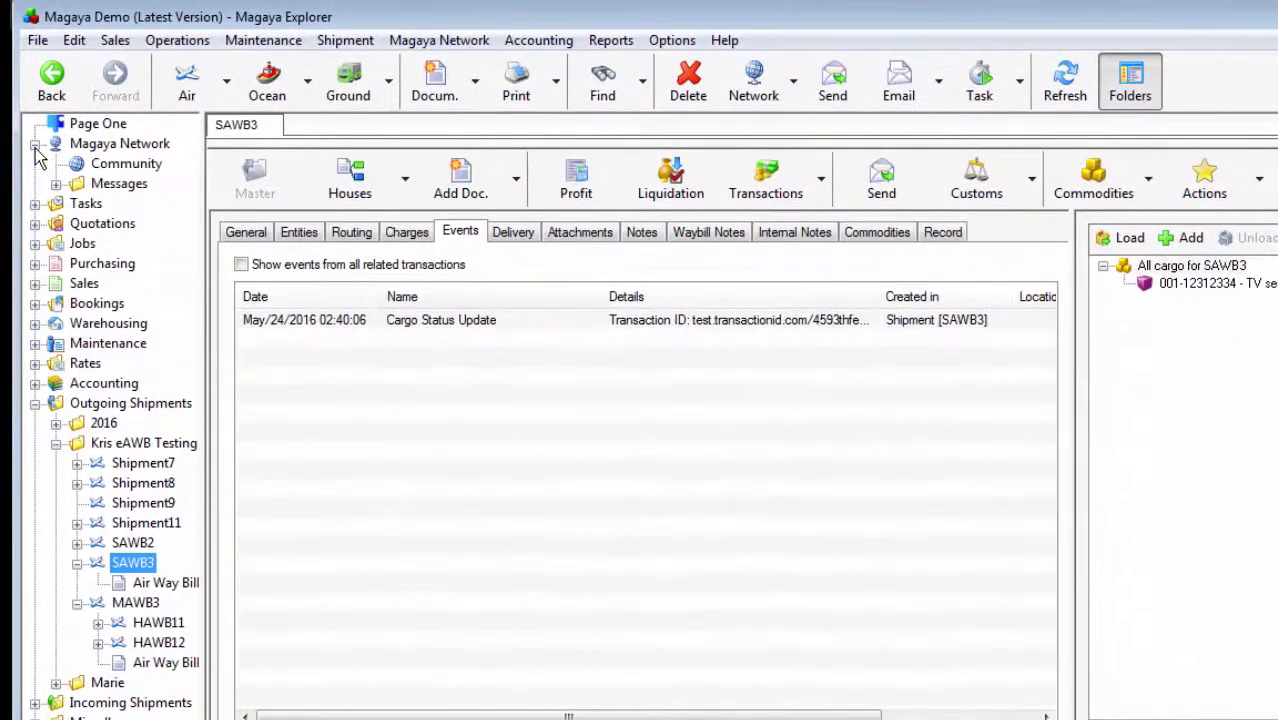
pyautogui.click(56, 186)
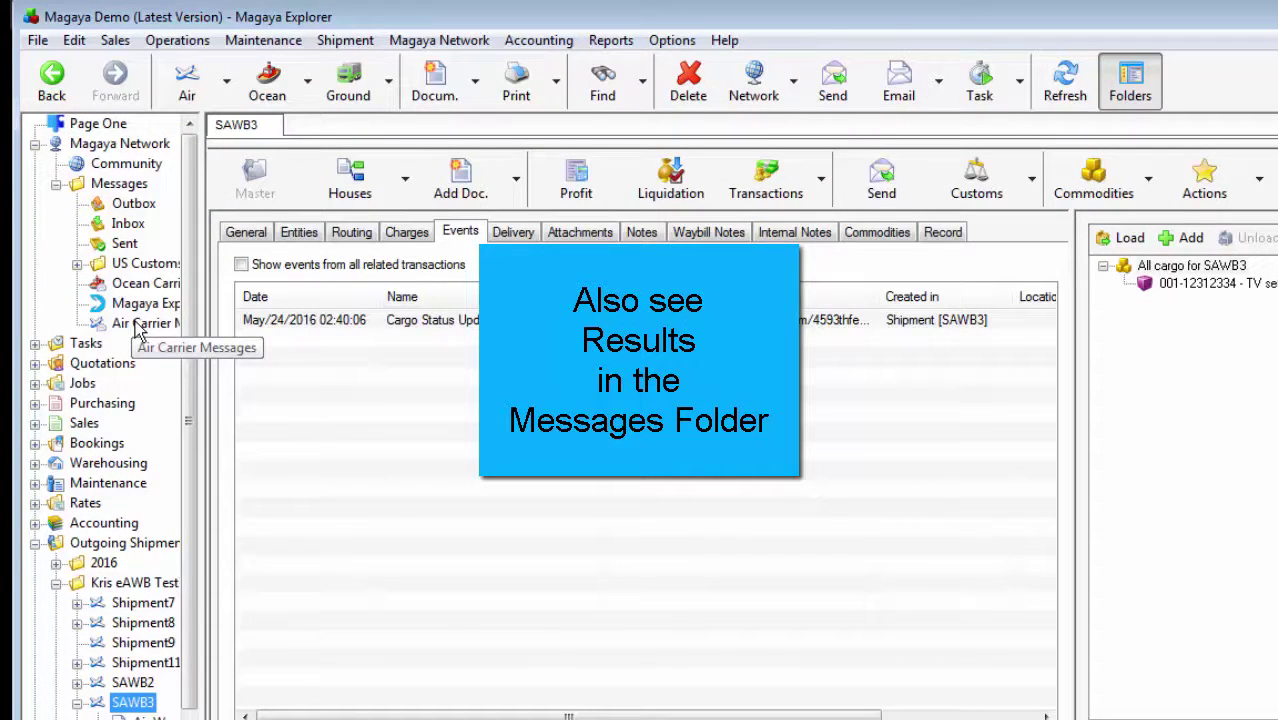
pyautogui.click(136, 326)
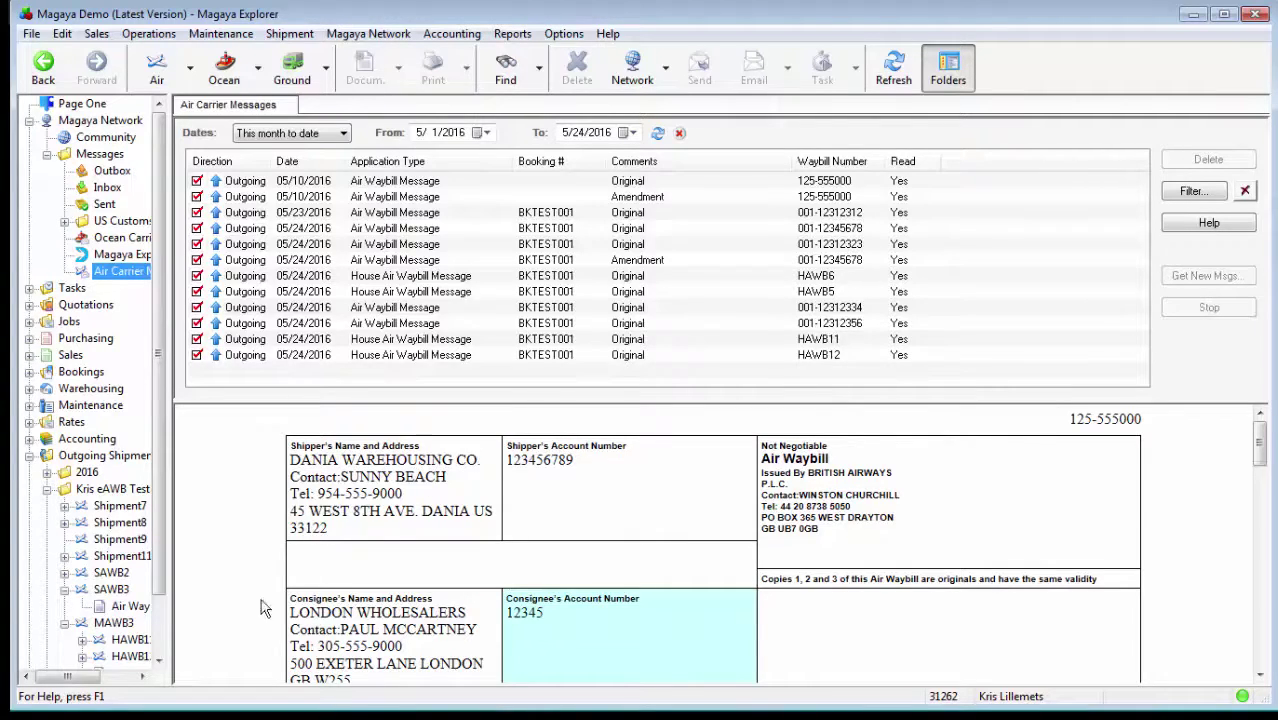
# Return to the SAWB3 shipment form and bring up its Actions list
pyautogui.click(97, 591)
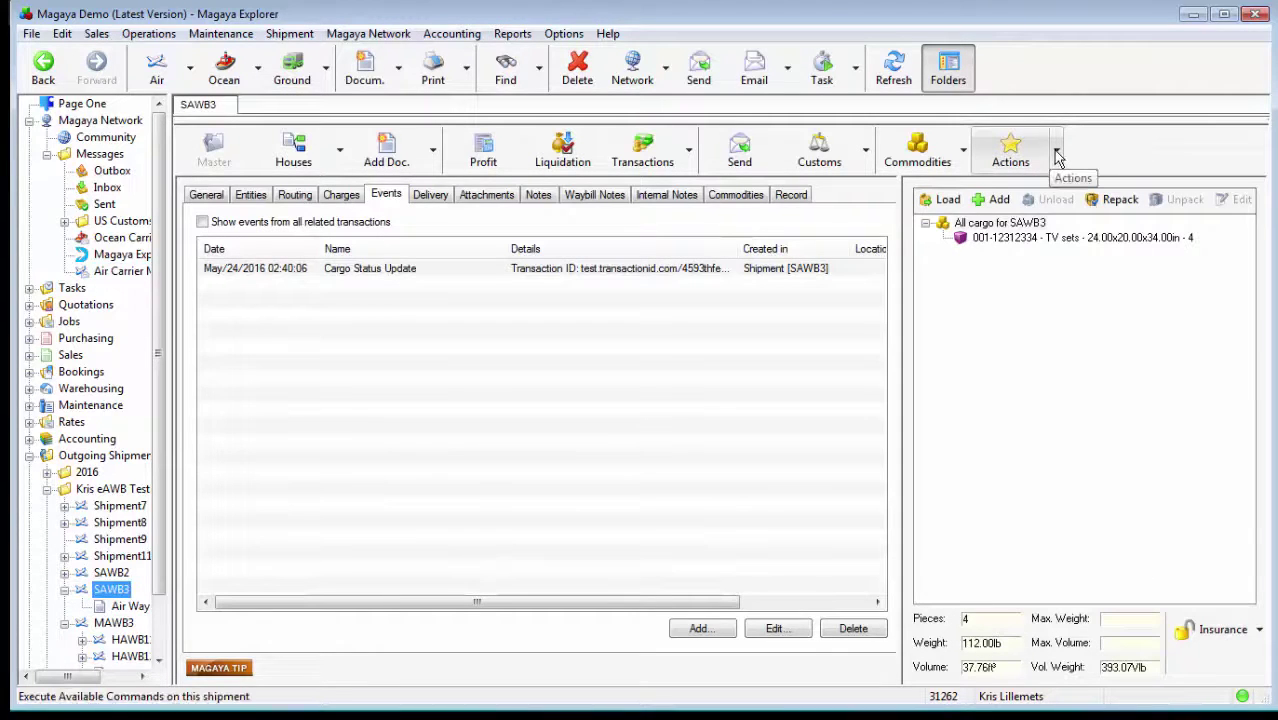
pyautogui.click(1055, 152)
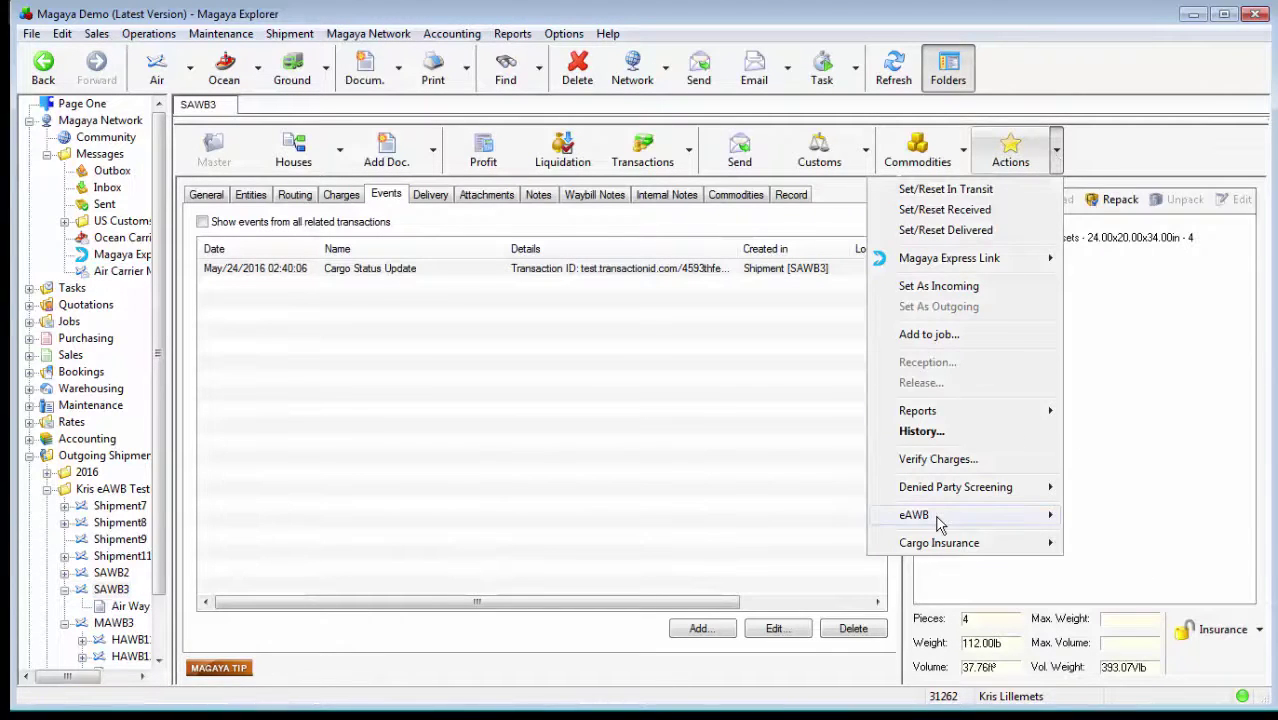
pyautogui.moveTo(940, 516)
pyautogui.click(1115, 518)
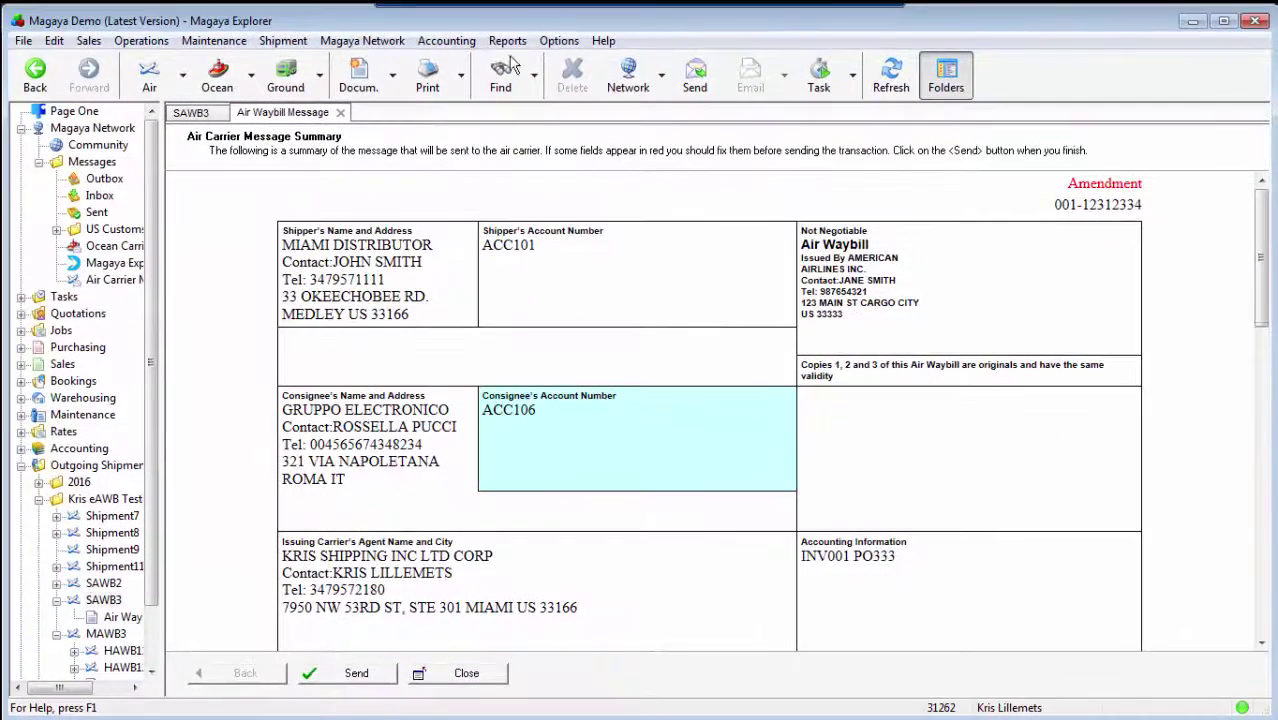
pyautogui.click(340, 112)
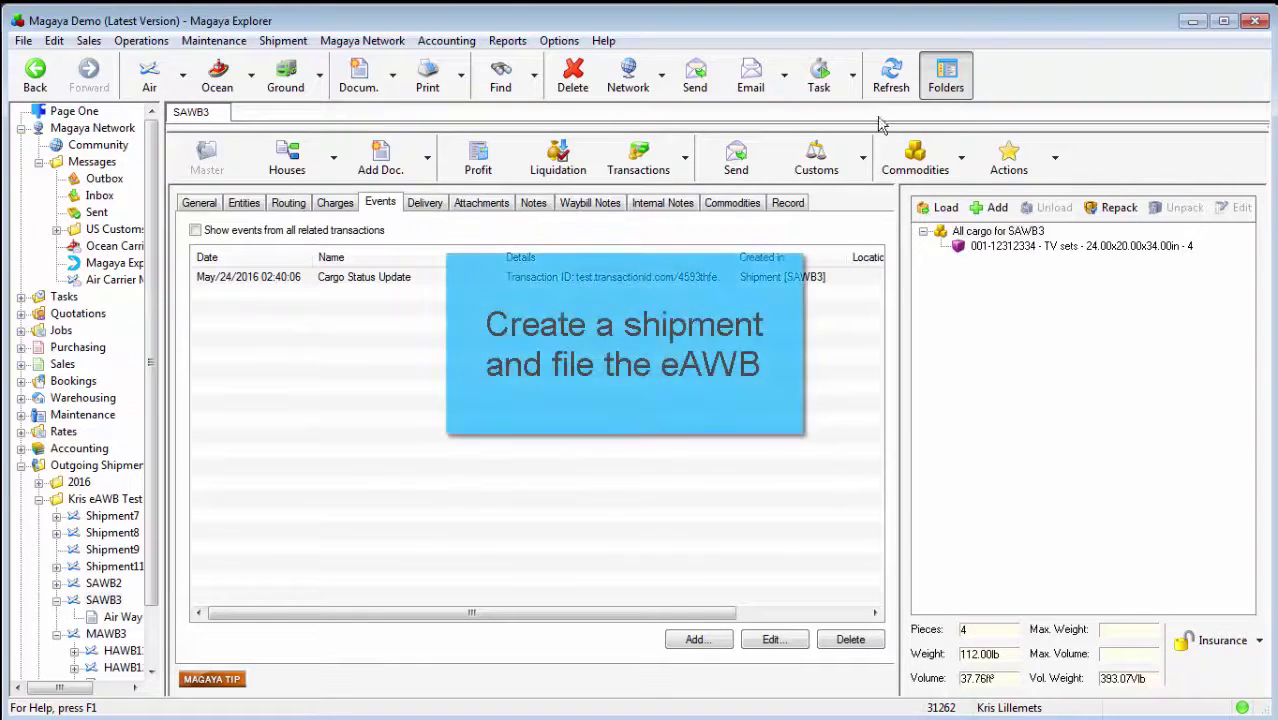
# Send SAWB3's Air Waybill (XFWB) amendment to Magaya Network, confirm the posting, then go to Page One
pyautogui.click(1055, 158)
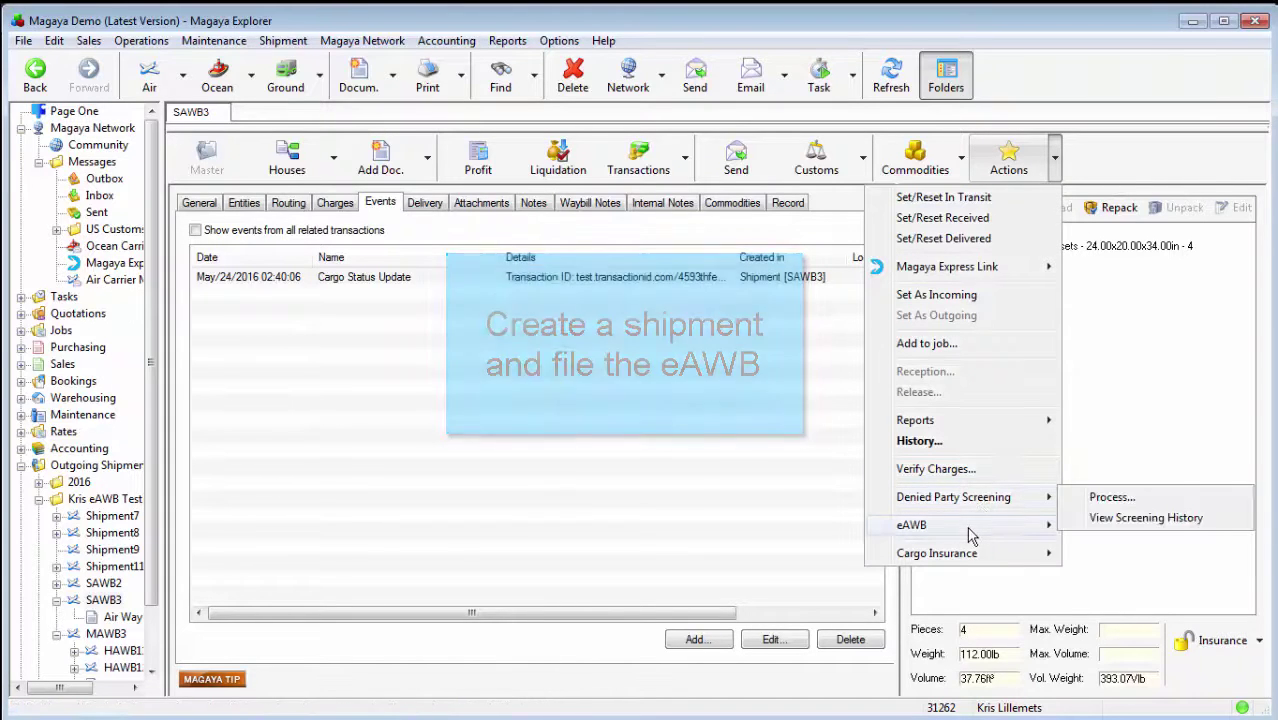
pyautogui.moveTo(970, 537)
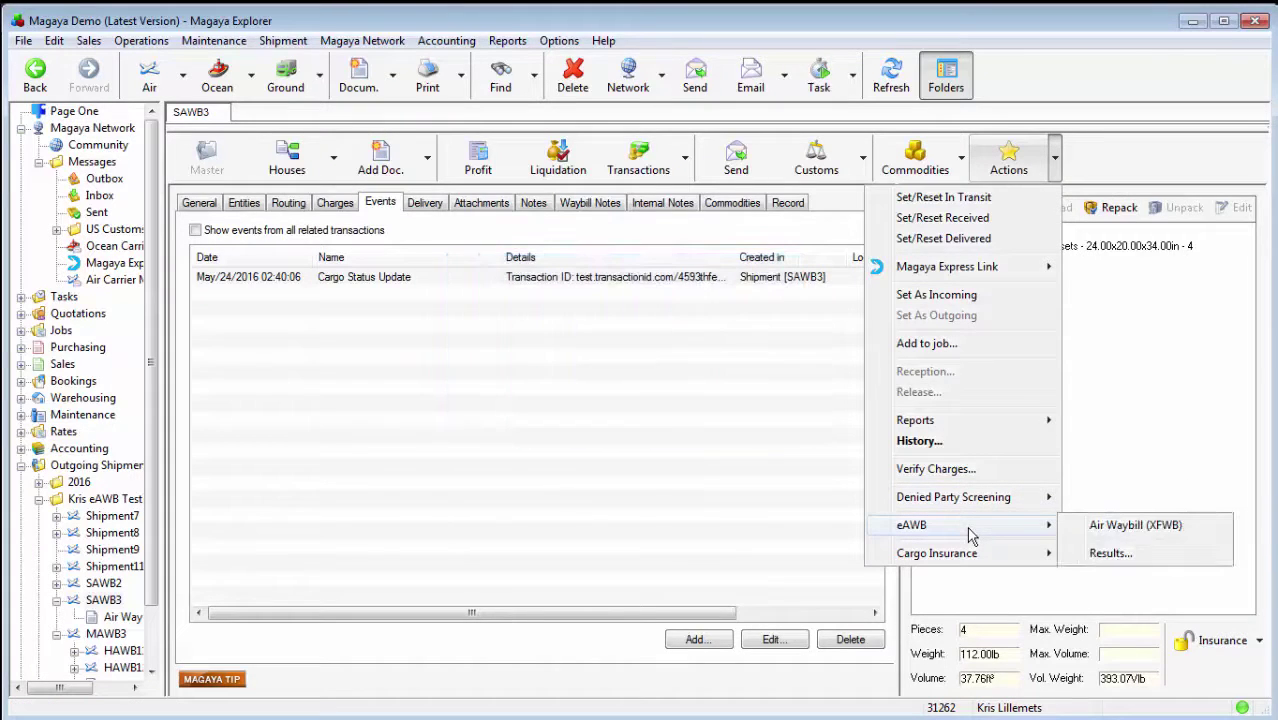
pyautogui.click(1111, 530)
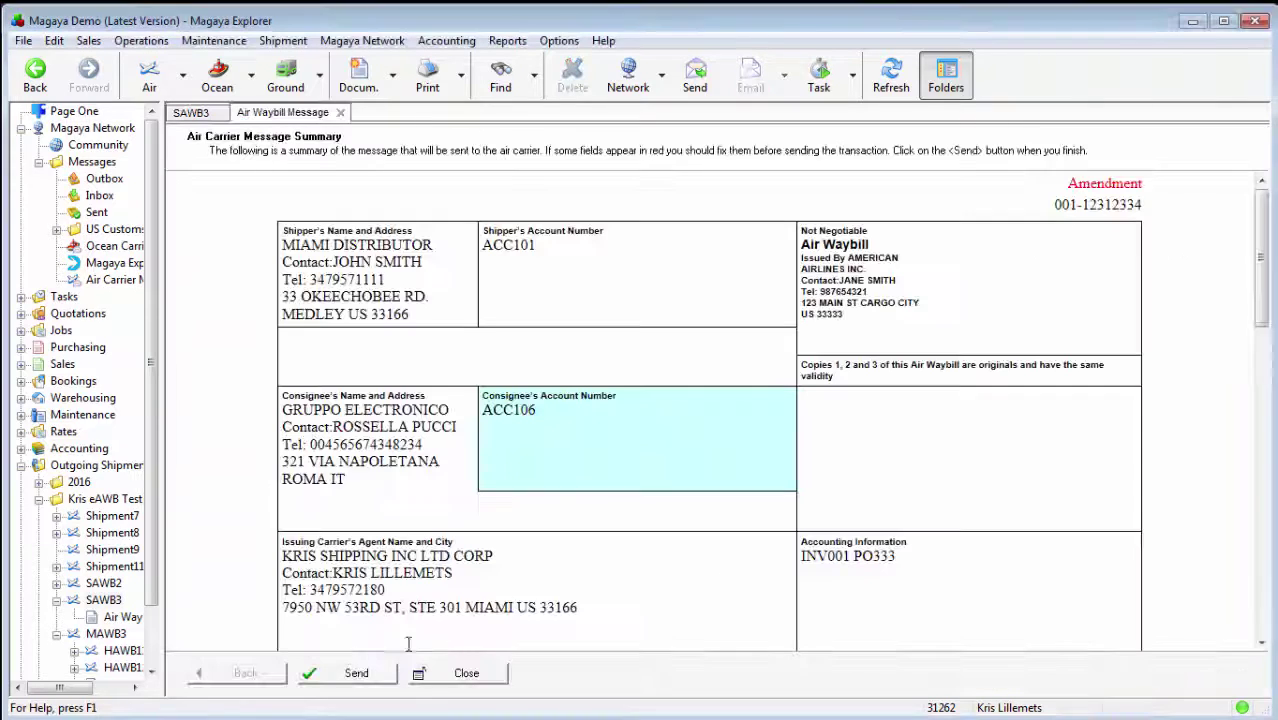
pyautogui.click(355, 673)
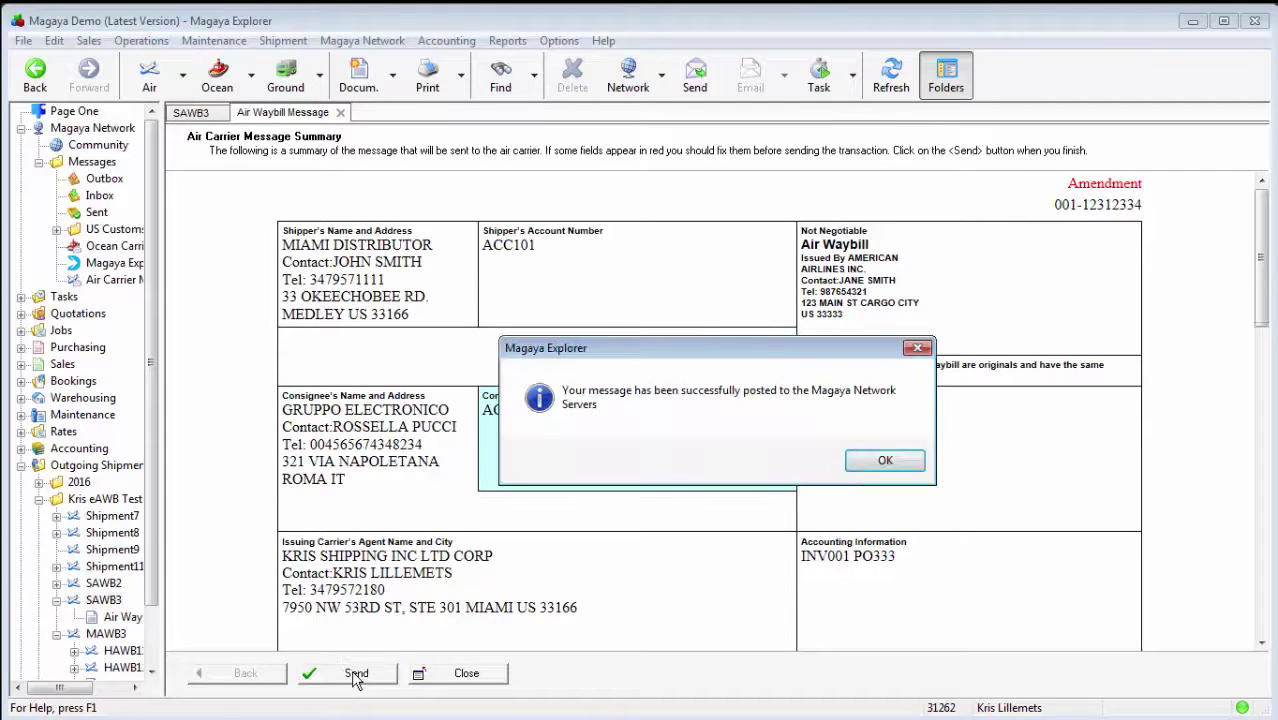
pyautogui.click(895, 461)
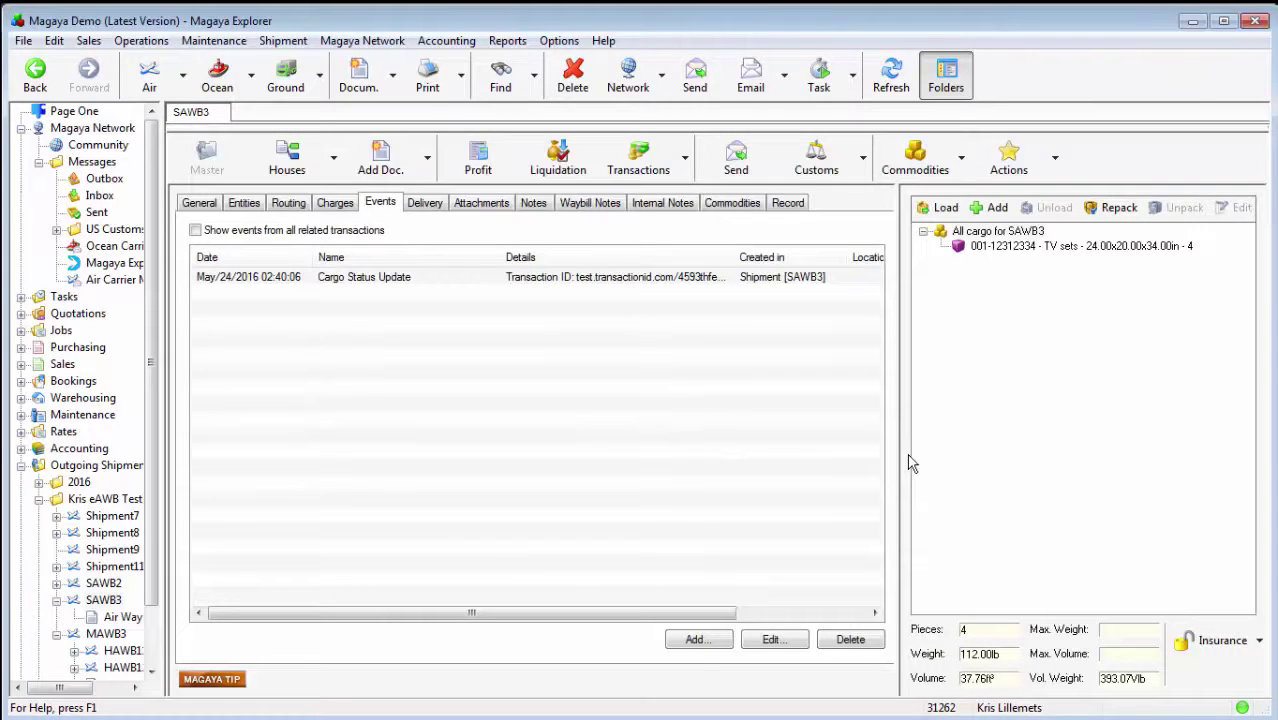
pyautogui.click(93, 114)
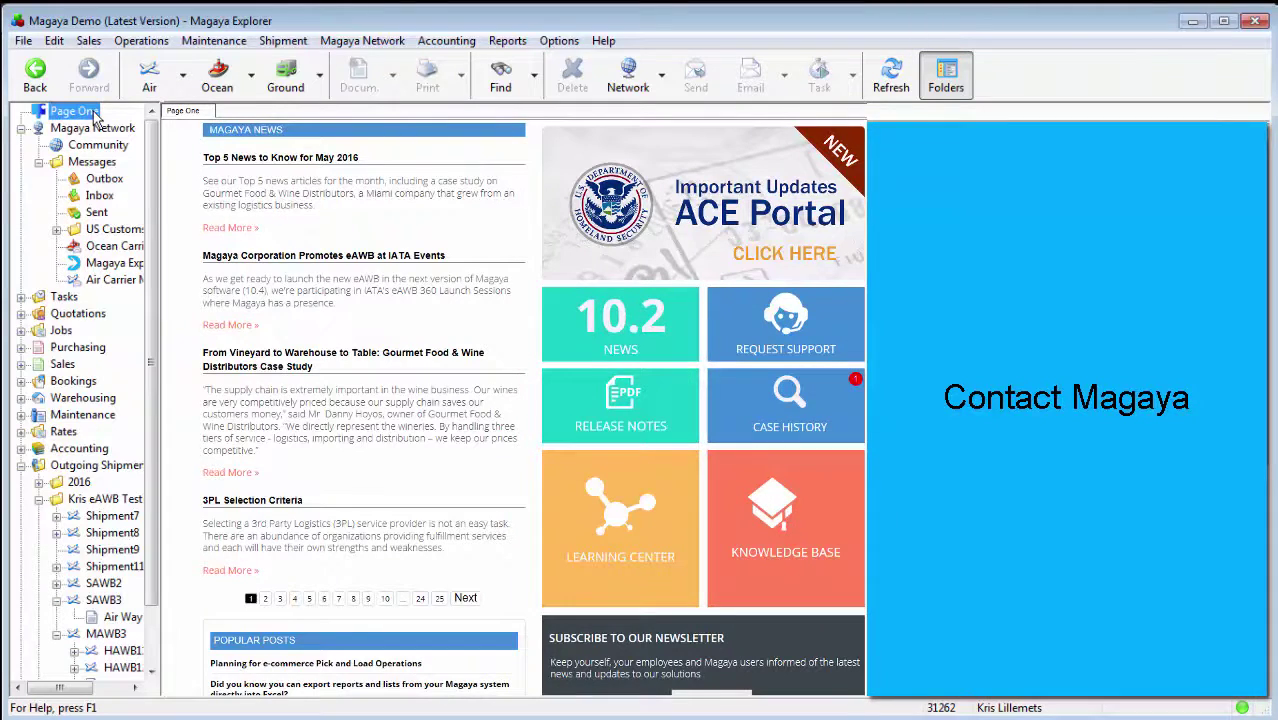